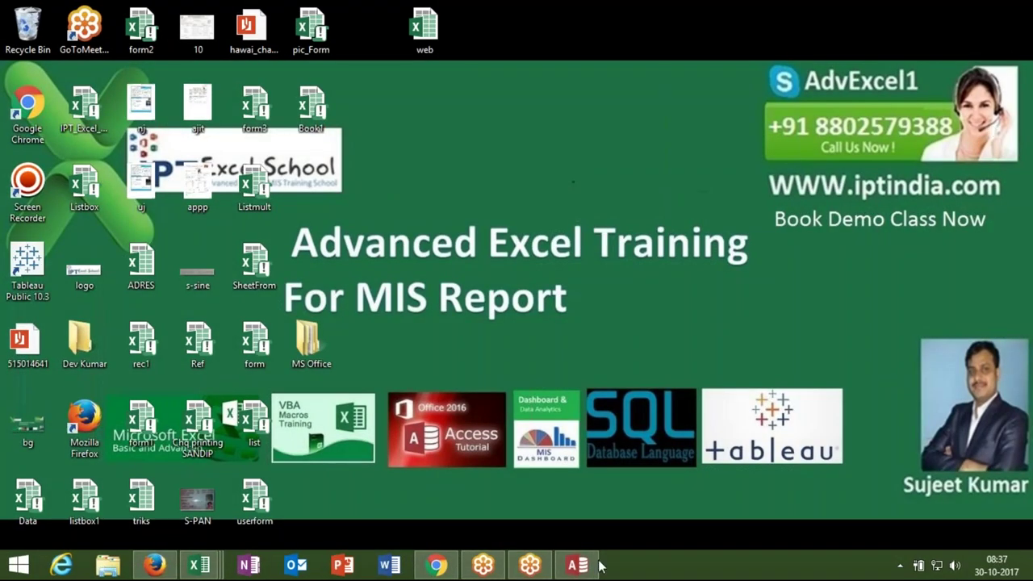
Step: Bring the Database6 Access window to the front from its taskbar preview
mouse_move(577, 565)
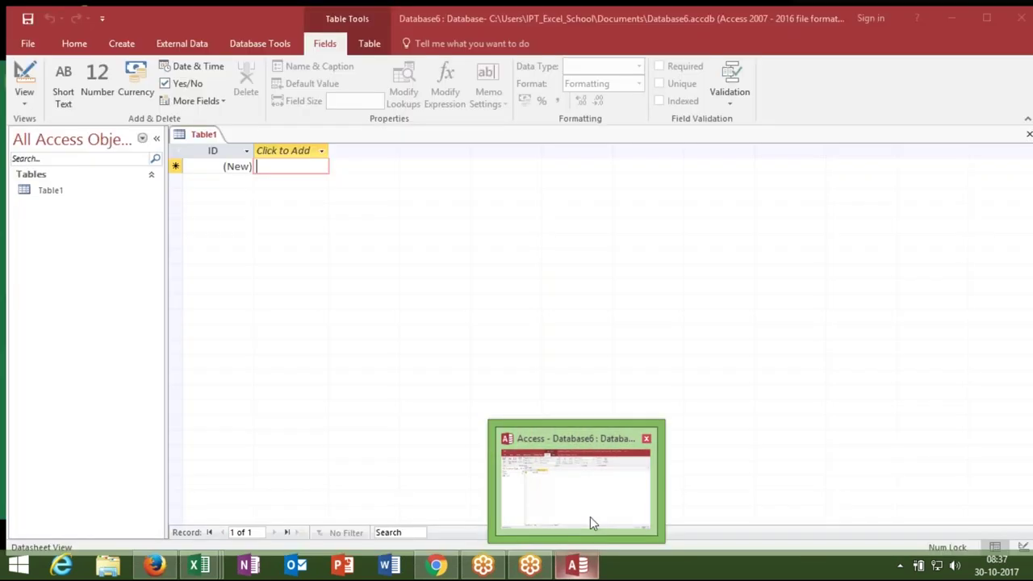
click(590, 520)
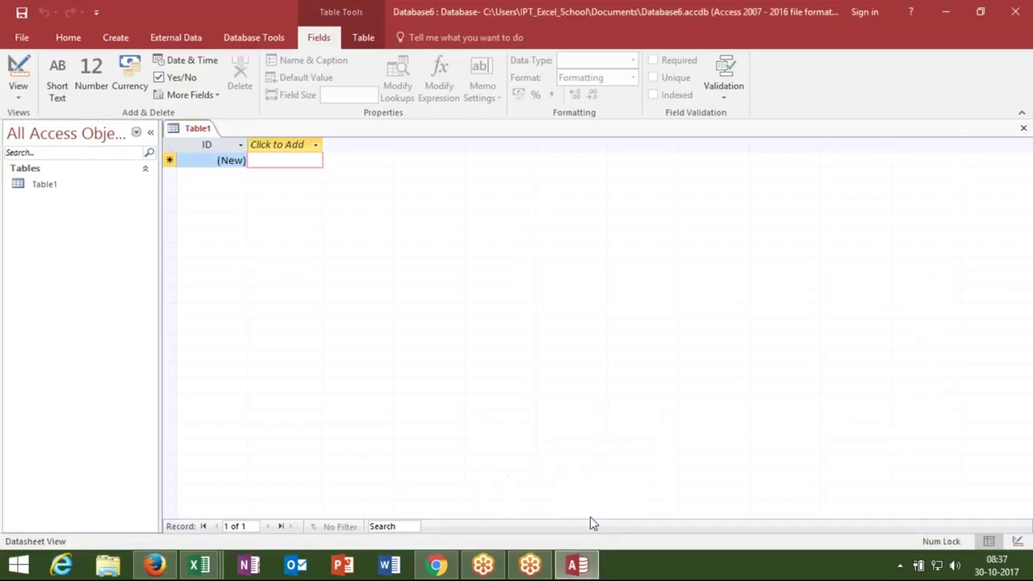
Step: Open Table1 in Design View and save it under the name Data
click(89, 187)
right_click(89, 187)
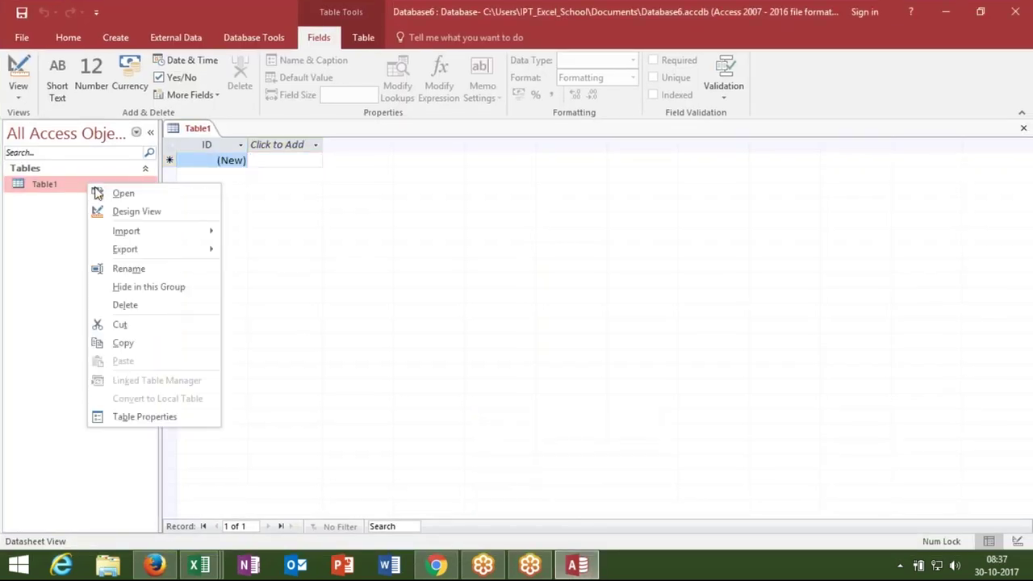
click(129, 212)
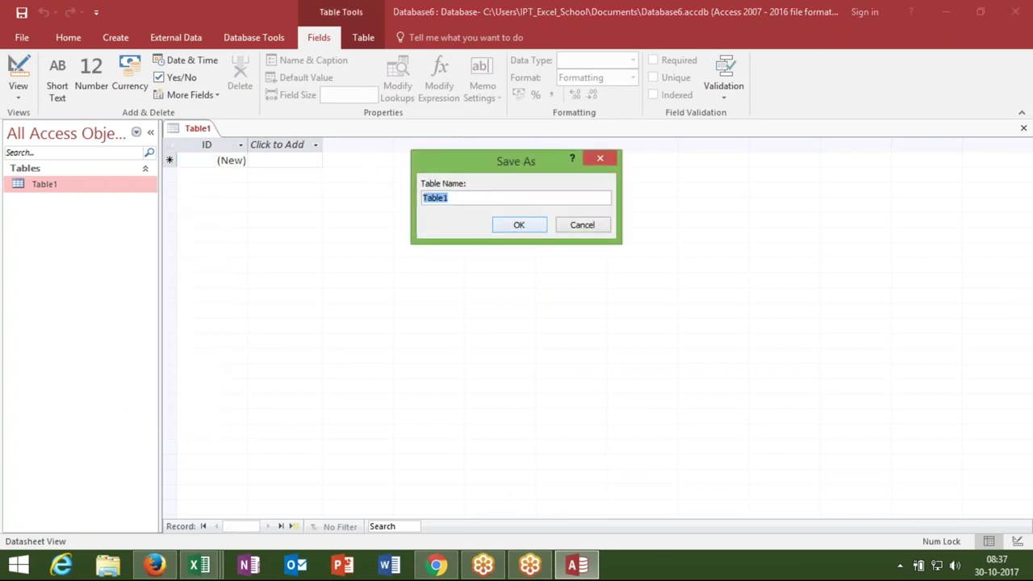
text(Data)
click(506, 225)
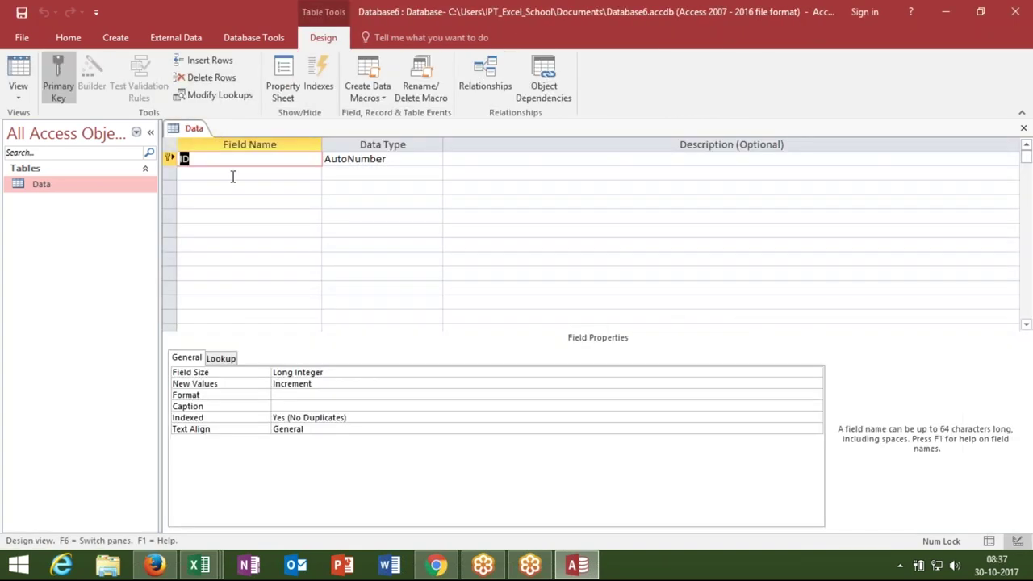
Step: Add a Short Text field named C_Name after ID and save the table design
click(232, 175)
text(Name)
key(Tab)
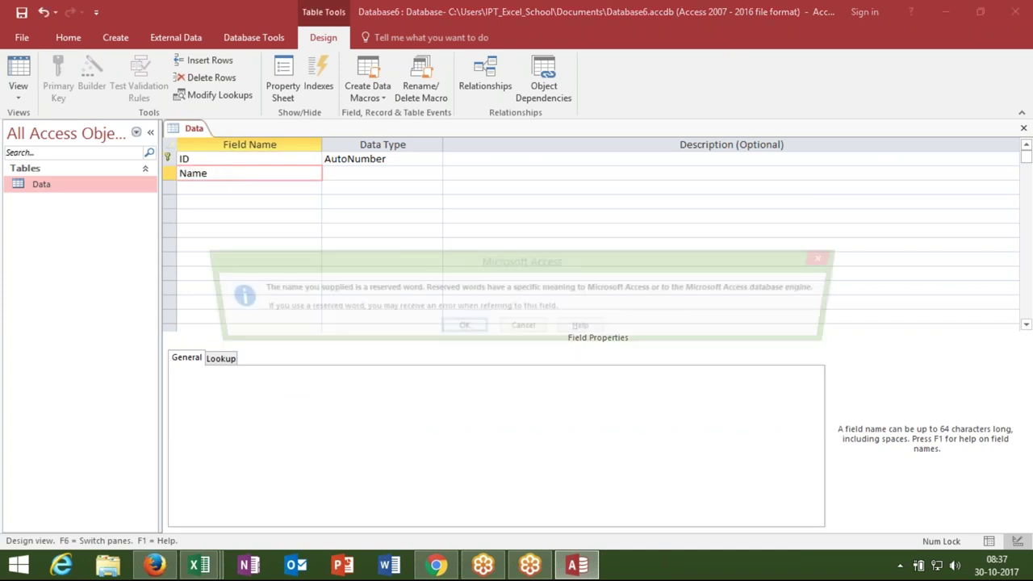
key(Return)
key(BackSpace)
key(BackSpace)
key(BackSpace)
key(BackSpace)
text(C_Name)
key(Tab)
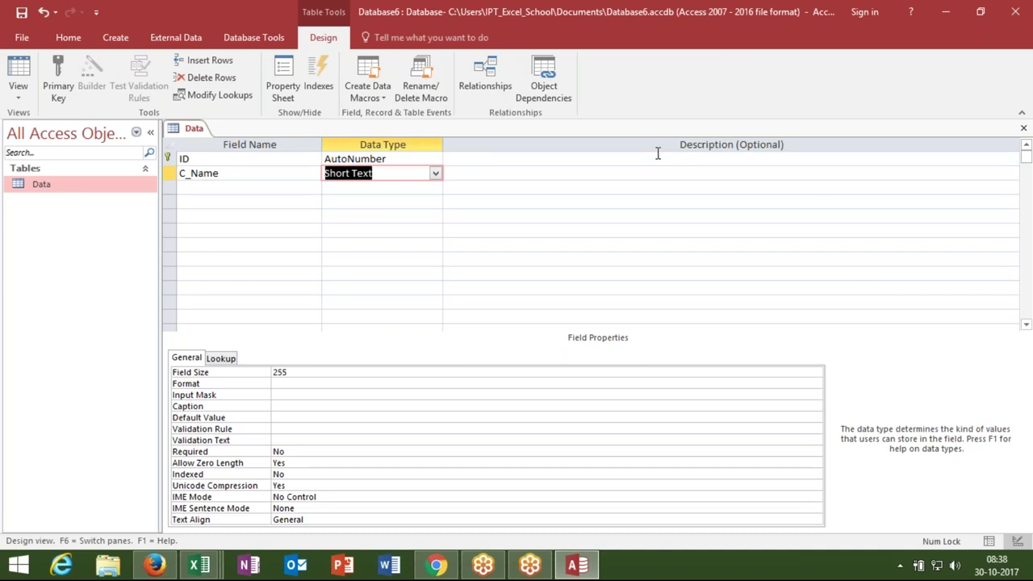
click(1023, 128)
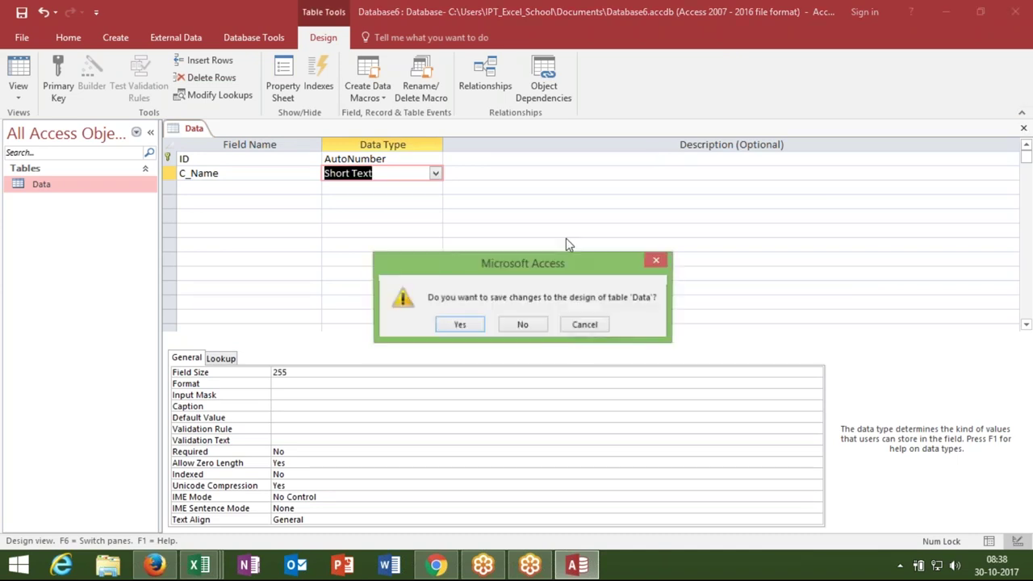
click(459, 324)
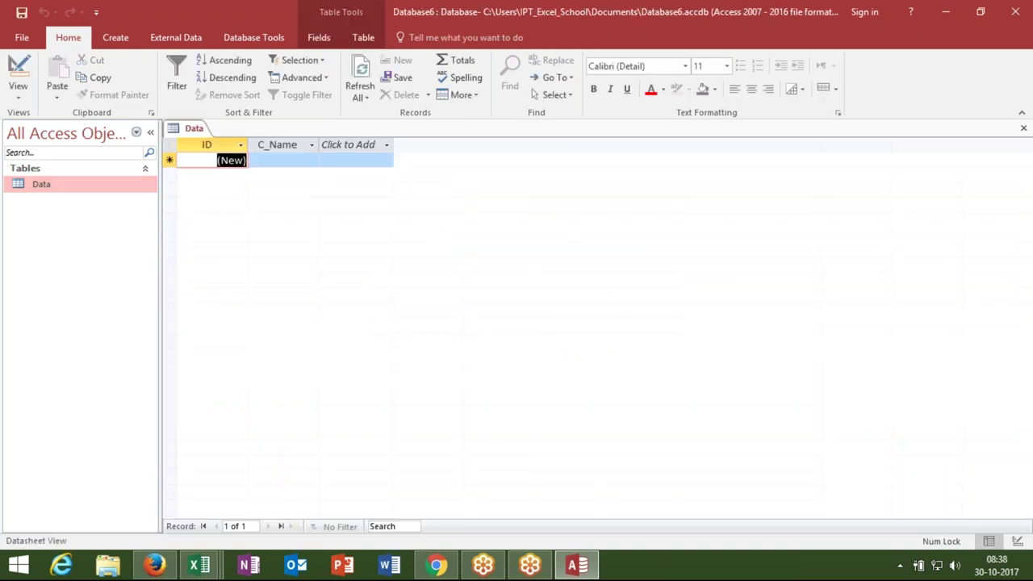
Step: Enter customer names in C_Name for records 1 to 3
key(Tab)
text(Ravi)
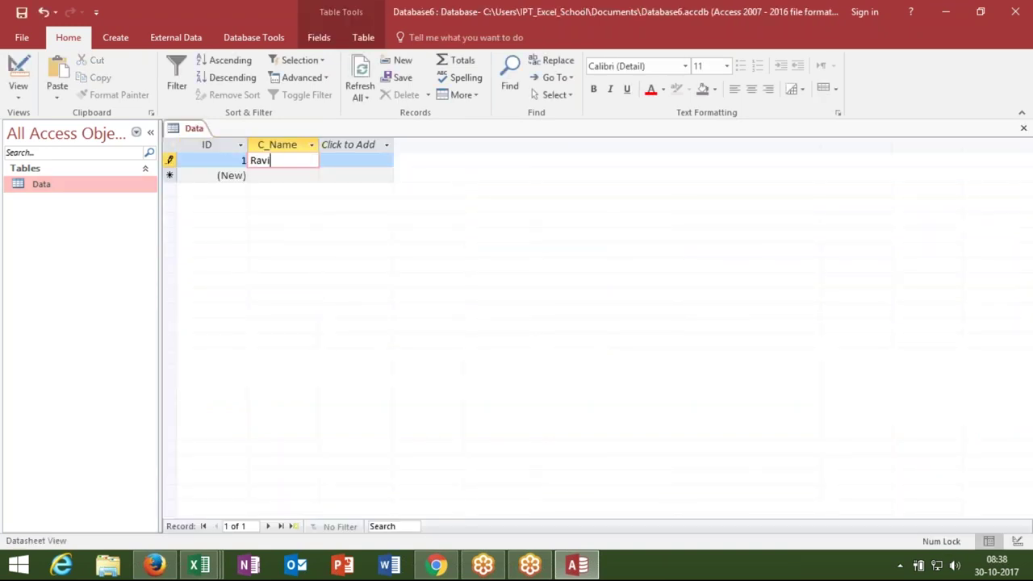
click(232, 176)
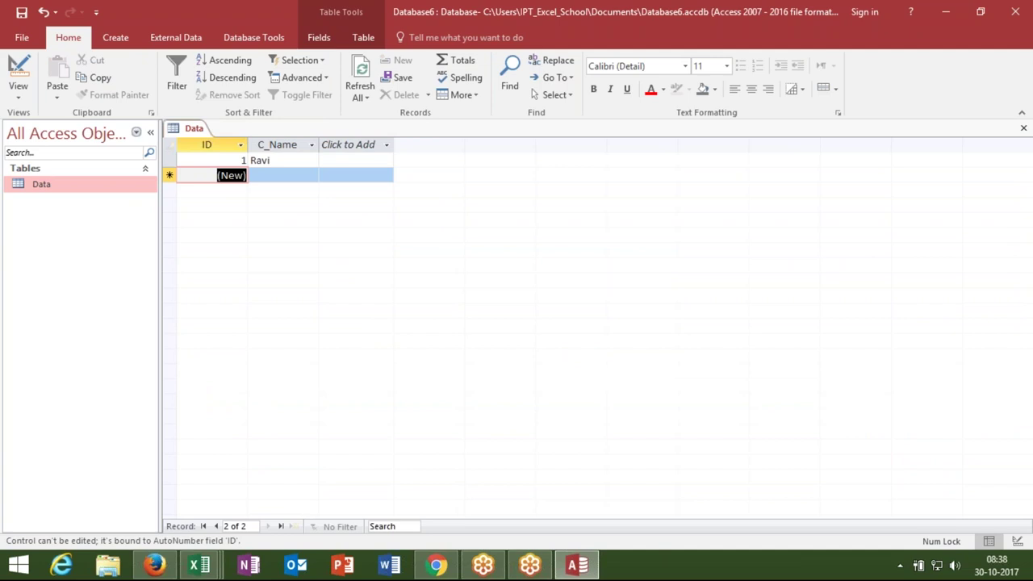
click(282, 175)
text(Puja)
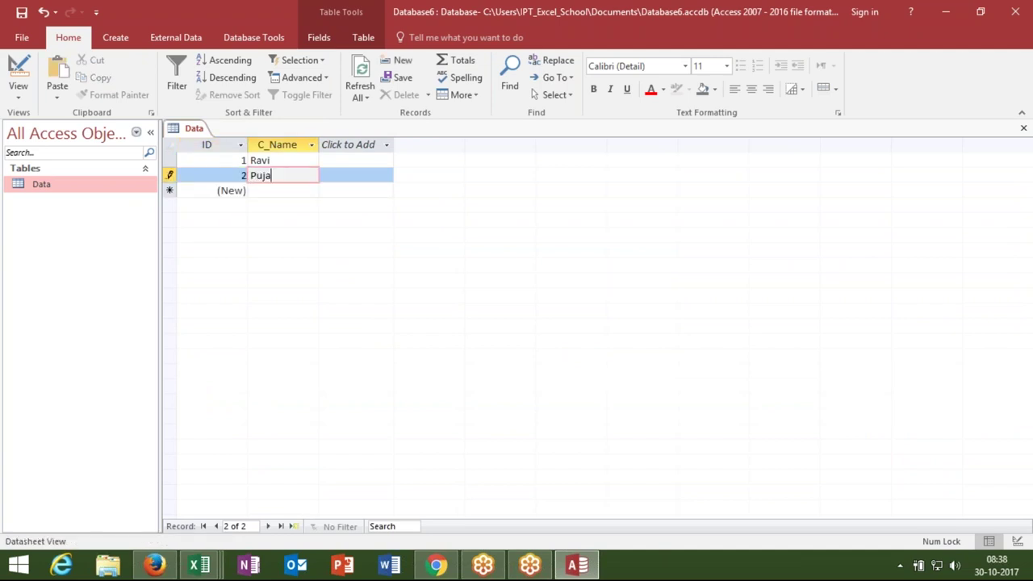
click(283, 190)
text(Mani)
key(Return)
Step: Enter customer names in C_Name for records 4 and 5
click(283, 205)
text(Uday)
key(Return)
click(282, 221)
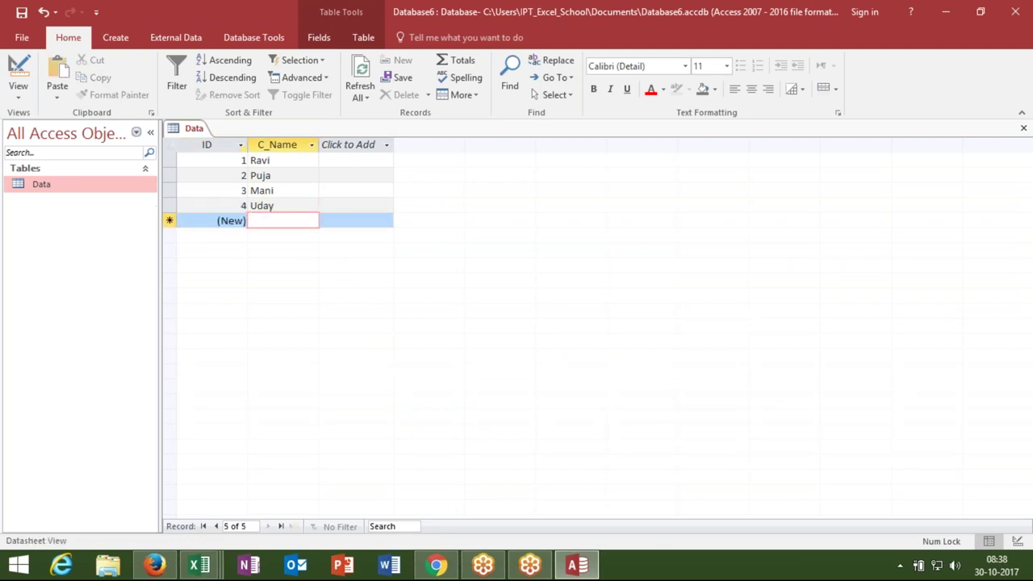
text(Kavita)
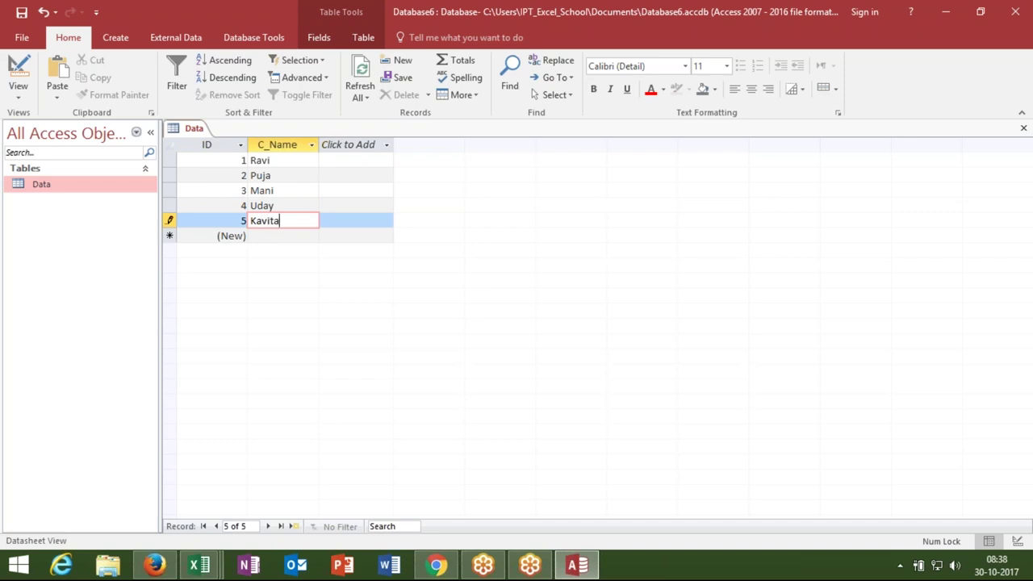
key(Return)
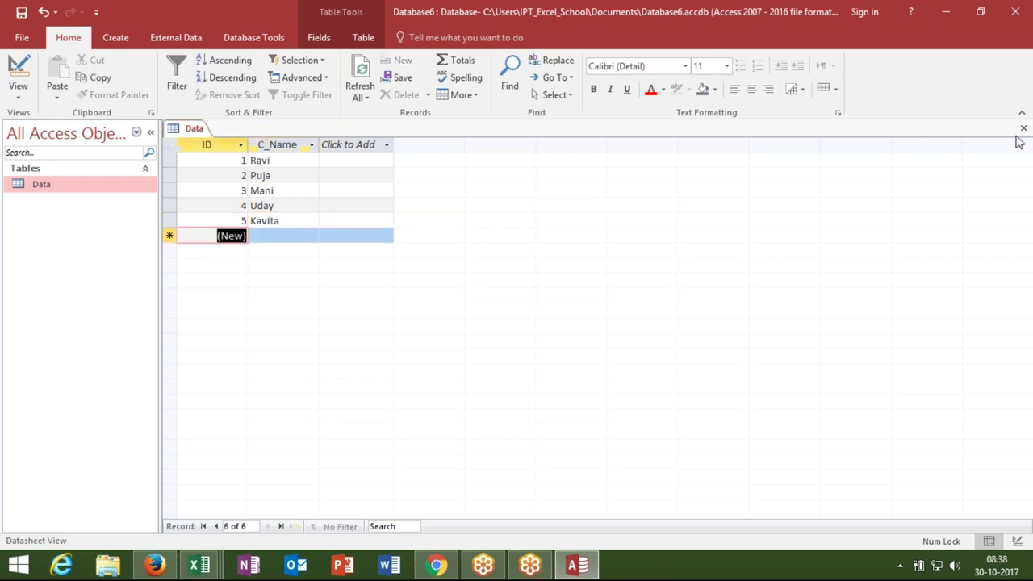
Step: Close the Data table, build a quick form from it, delete its C_Name box, and discard it unsaved
click(1023, 127)
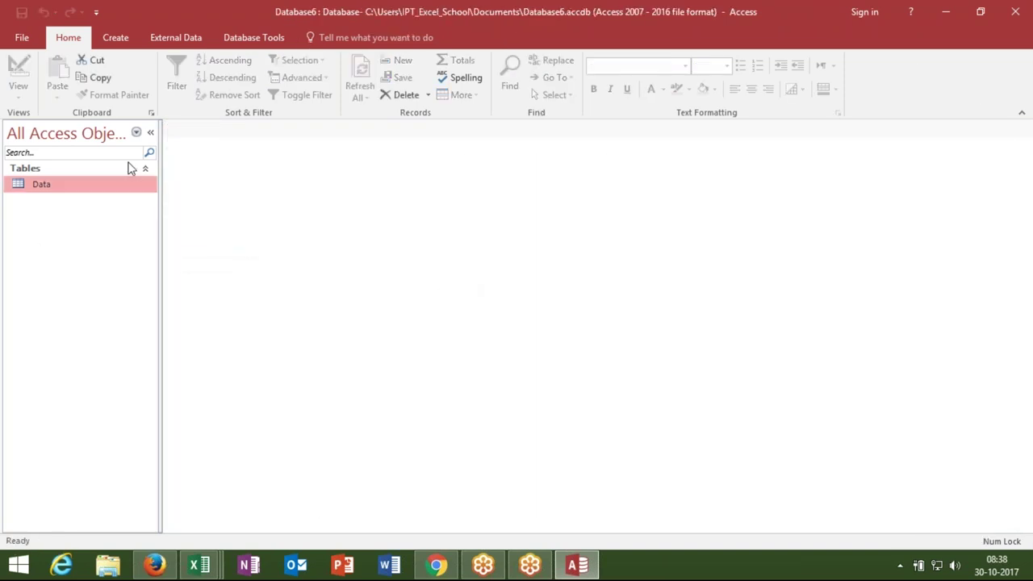
click(118, 39)
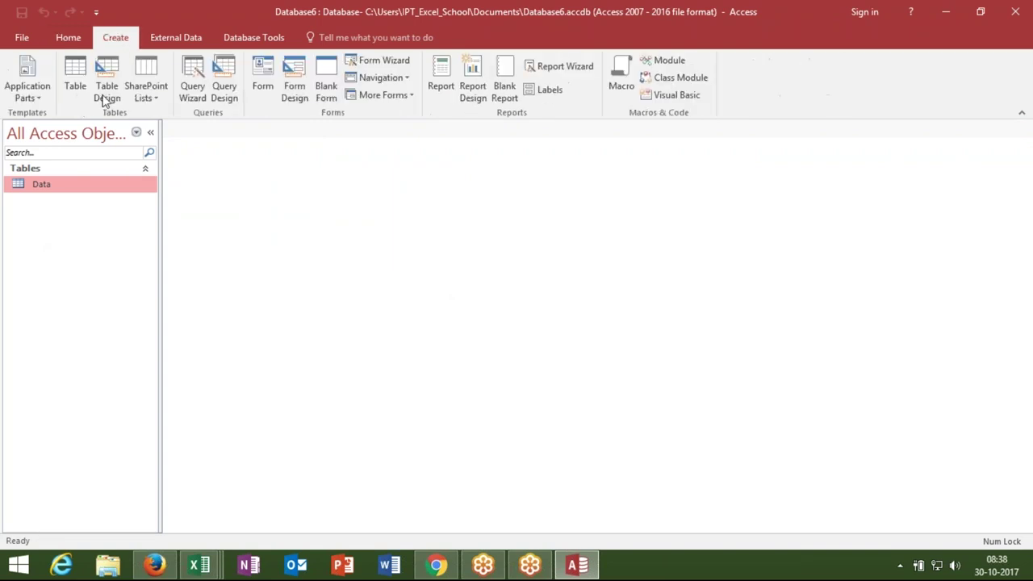
click(274, 95)
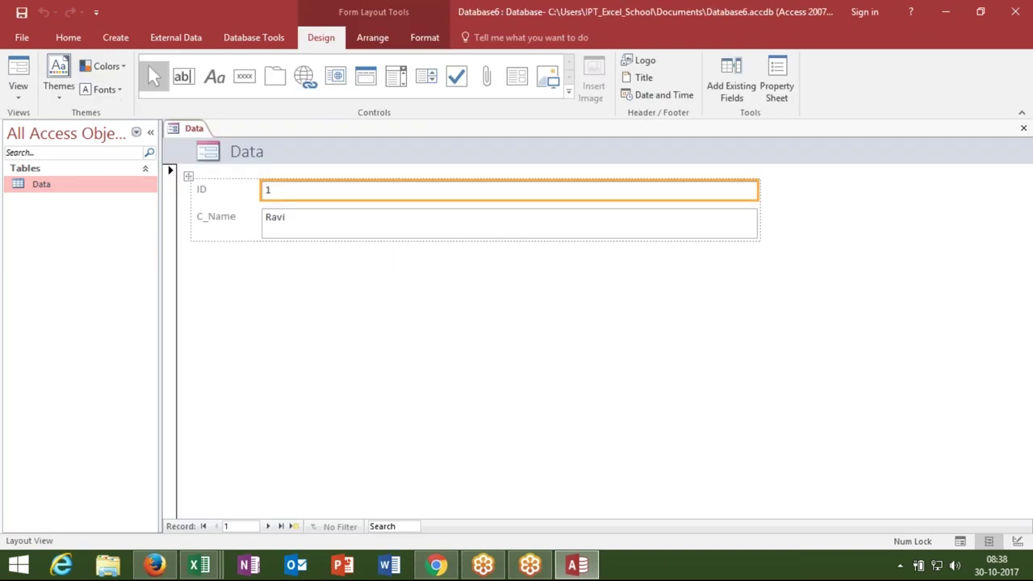
click(645, 239)
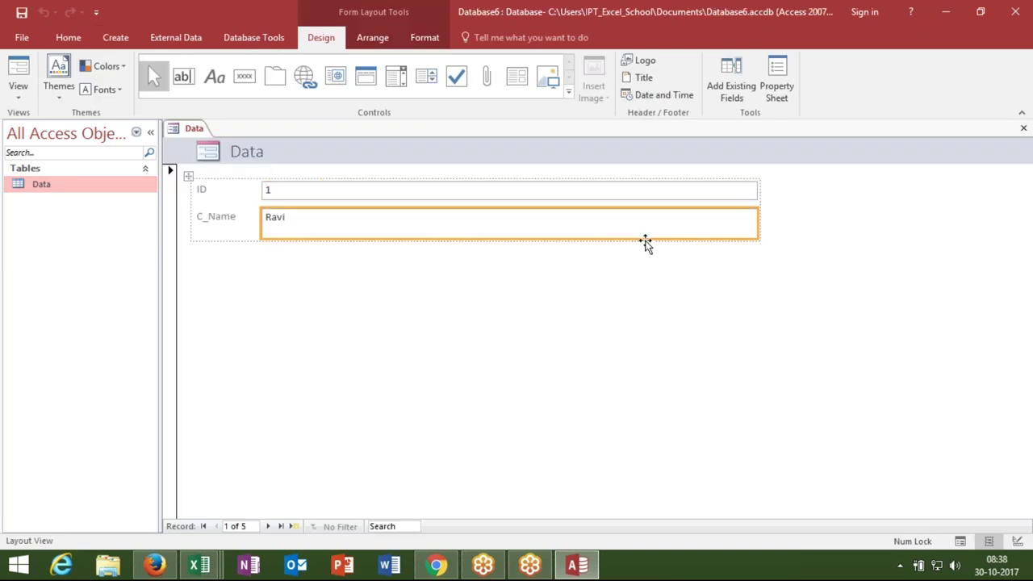
key(Delete)
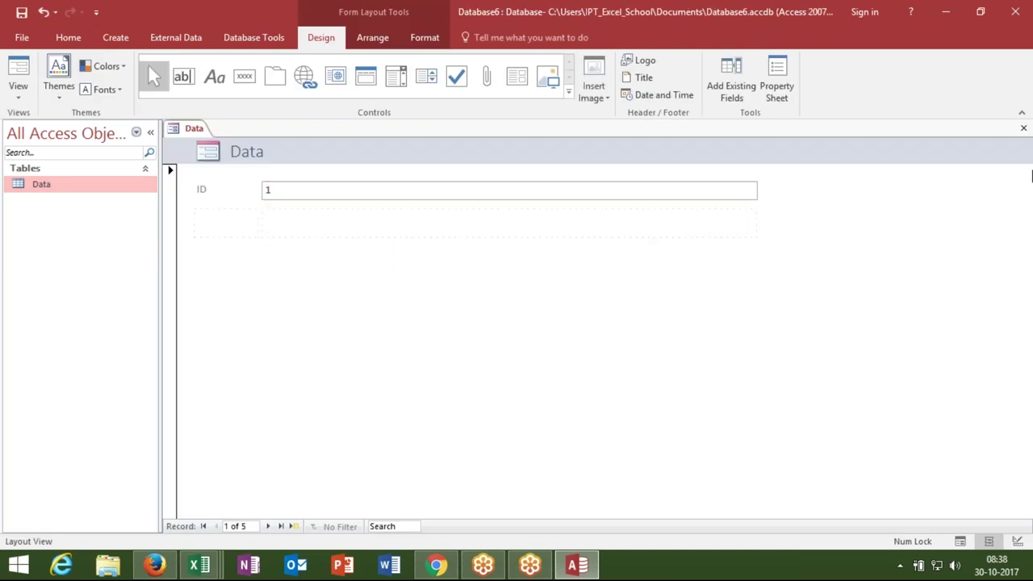
click(1023, 127)
click(529, 326)
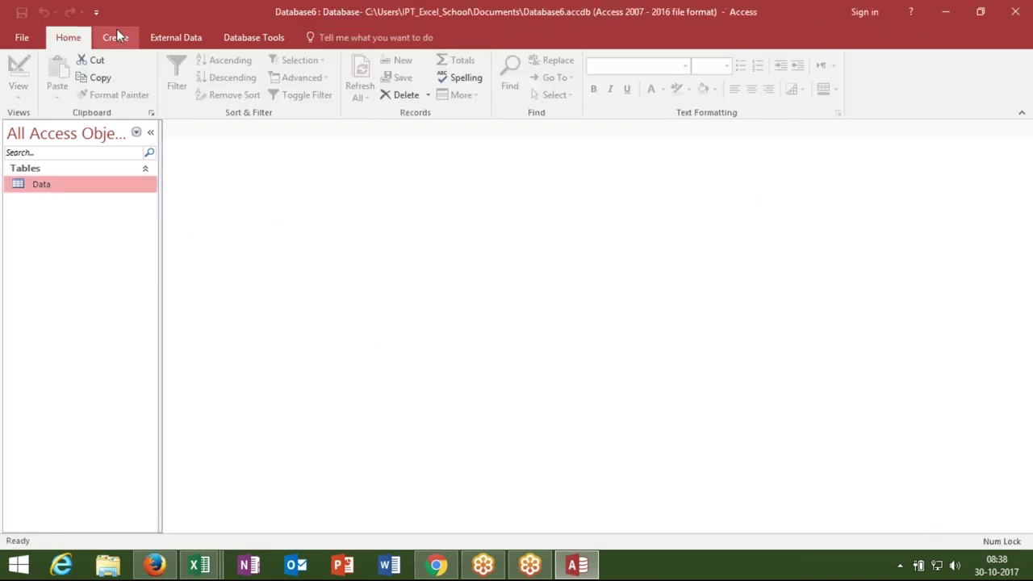
click(116, 37)
Step: Create a blank Form1 in Design View and look through the Form Design Tools tabs
click(295, 81)
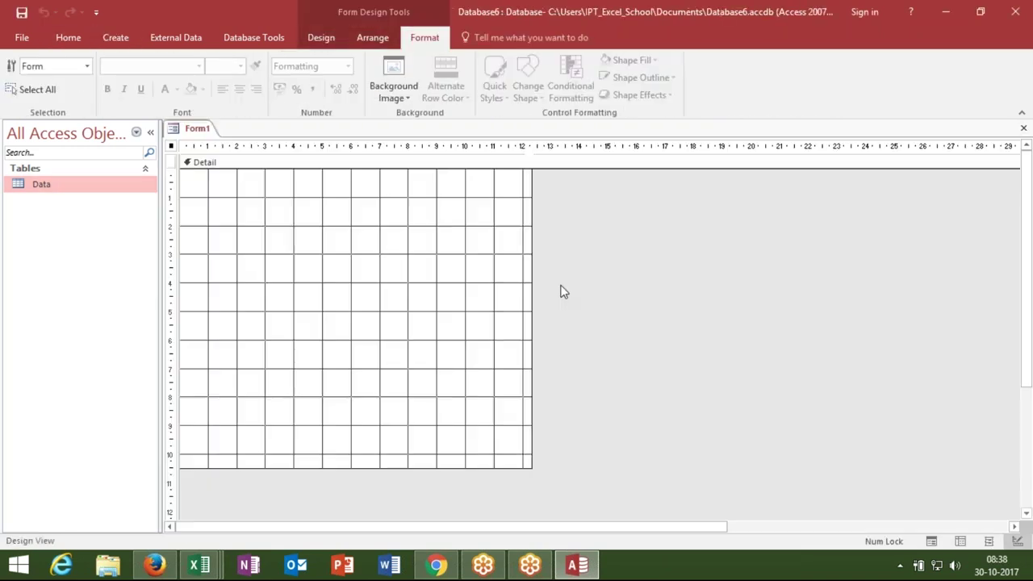
click(109, 39)
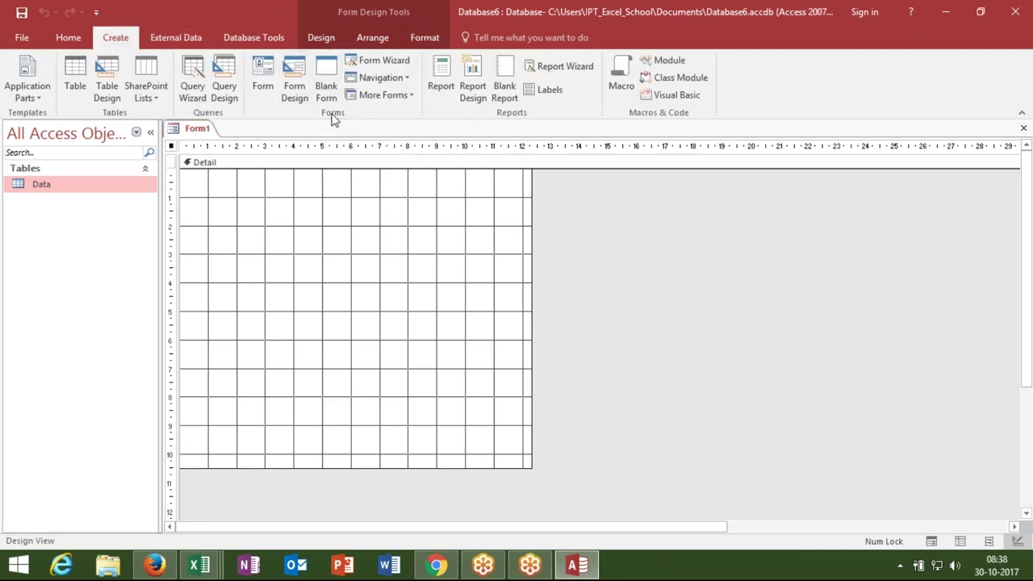
click(427, 39)
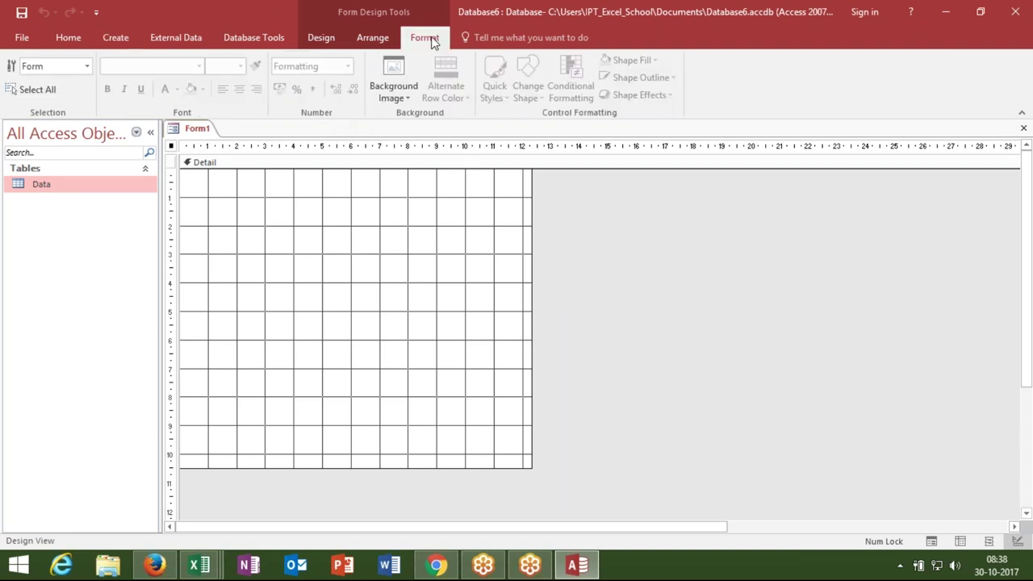
click(354, 38)
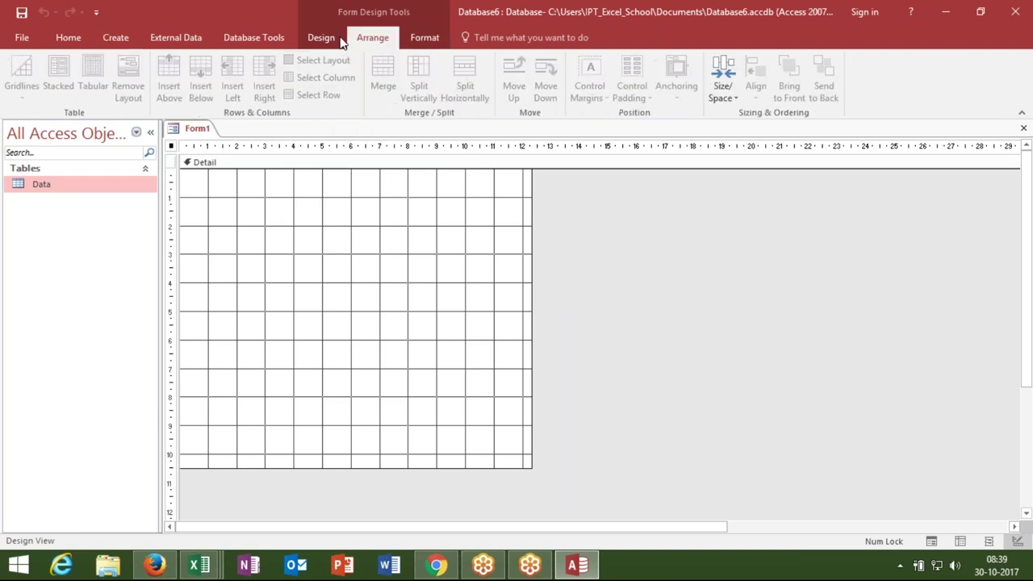
click(323, 38)
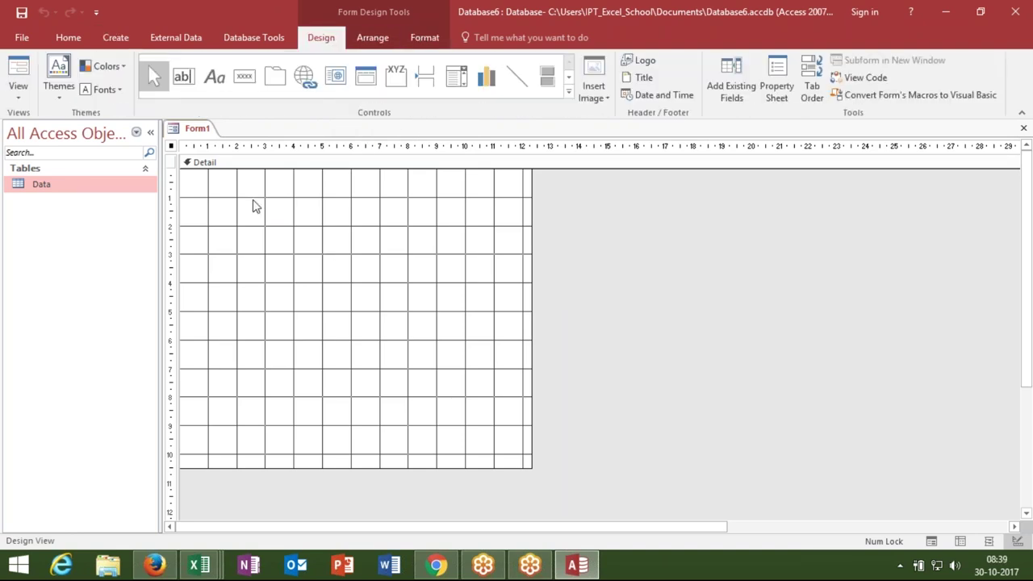
Step: Draw two text boxes and a command button on Form1, cancelling the button wizard
click(183, 76)
mouse_move(313, 200)
mouse_down()
mouse_move(335, 221)
mouse_move(384, 218)
mouse_up()
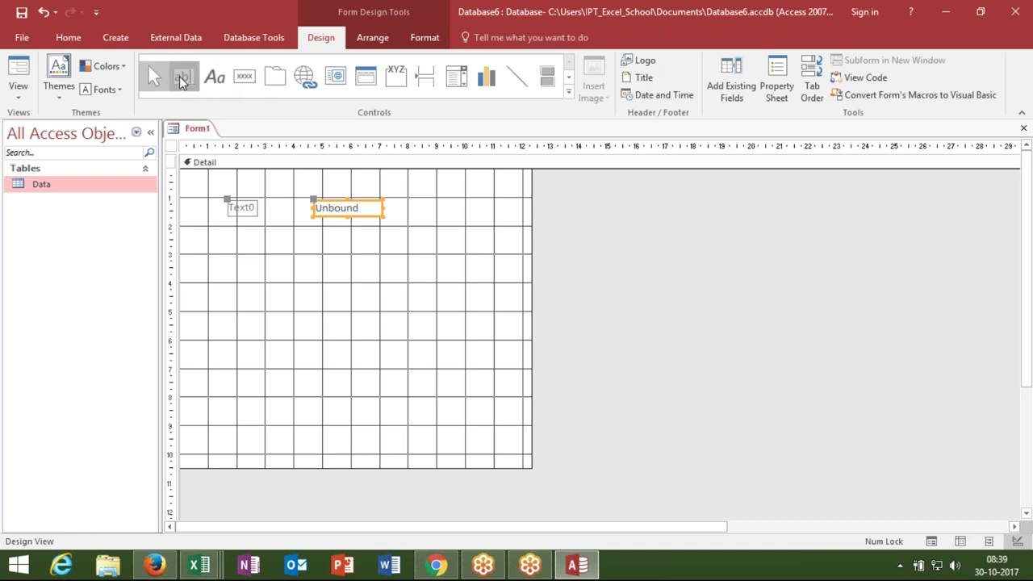
click(182, 78)
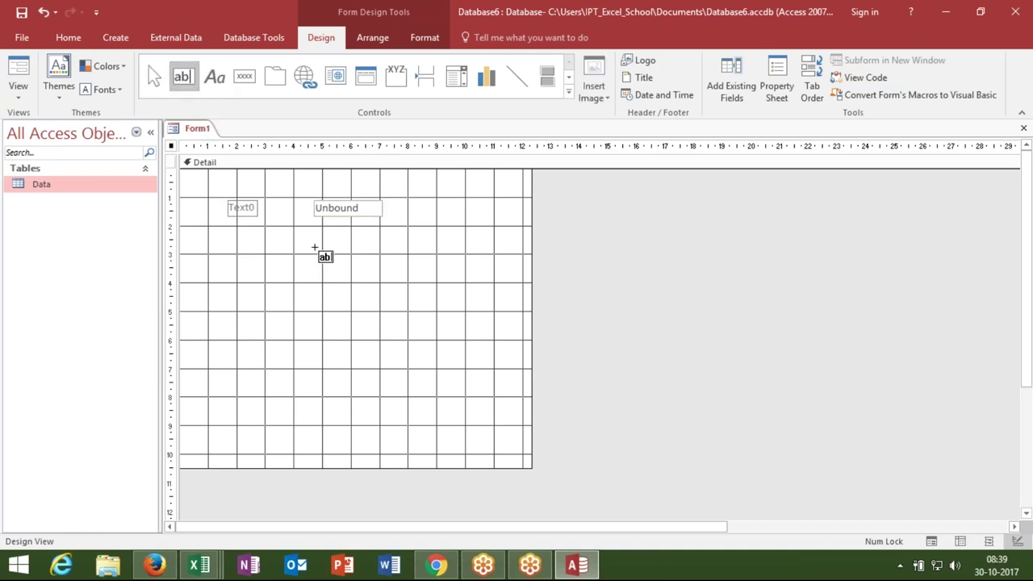
drag(315, 247, 393, 279)
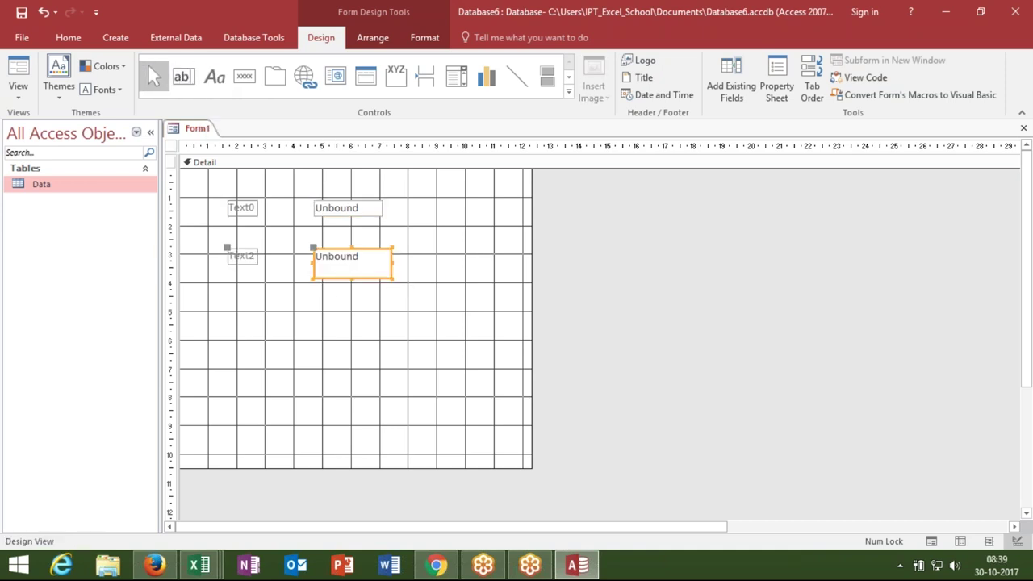
click(244, 82)
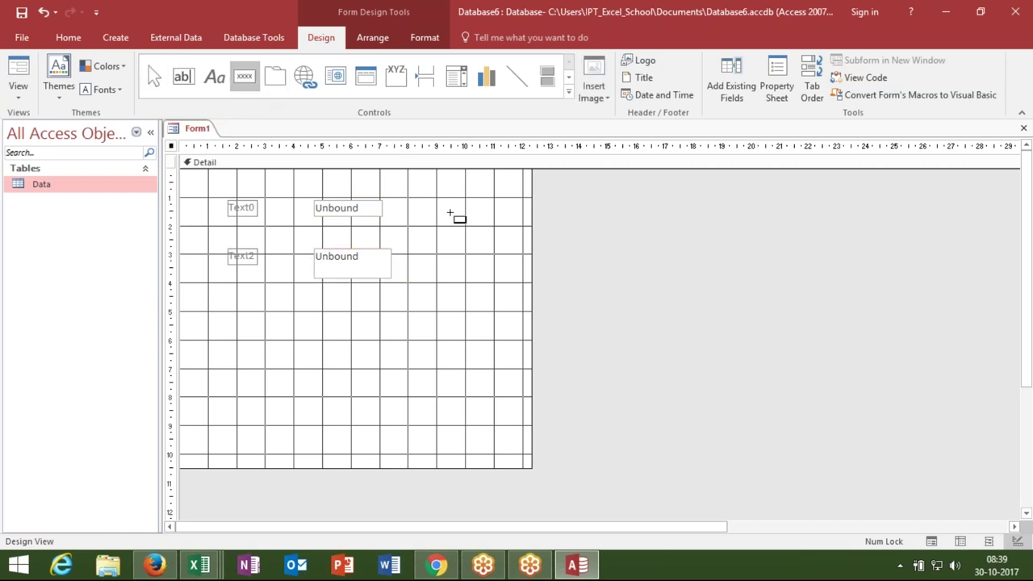
drag(430, 203, 495, 225)
click(464, 321)
Step: Change the command button's caption to Show
click(478, 214)
click(478, 214)
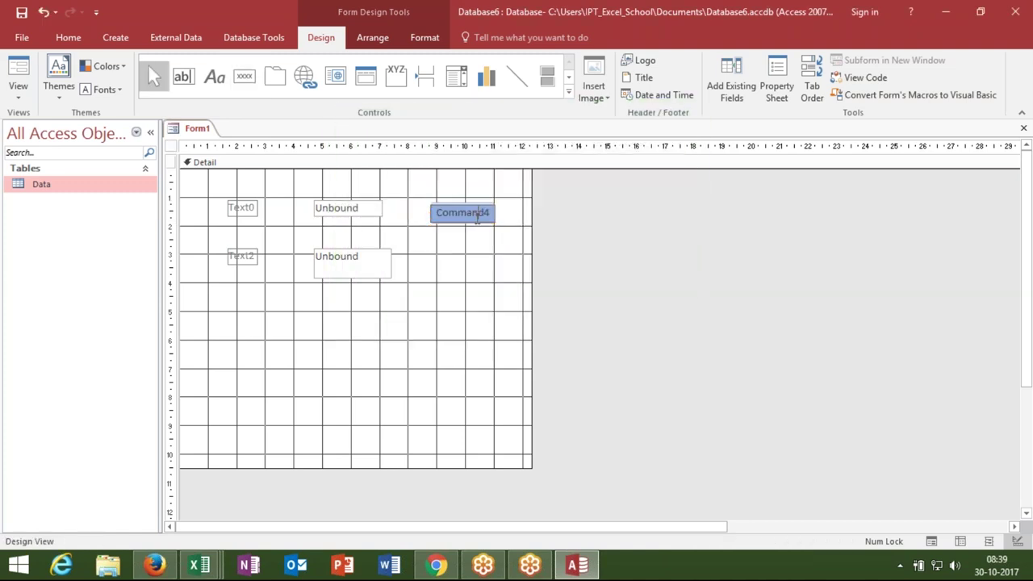
key(Delete)
key(Delete)
key(BackSpace)
key(BackSpace)
key(BackSpace)
key(BackSpace)
key(BackSpace)
key(BackSpace)
text(Show)
click(300, 214)
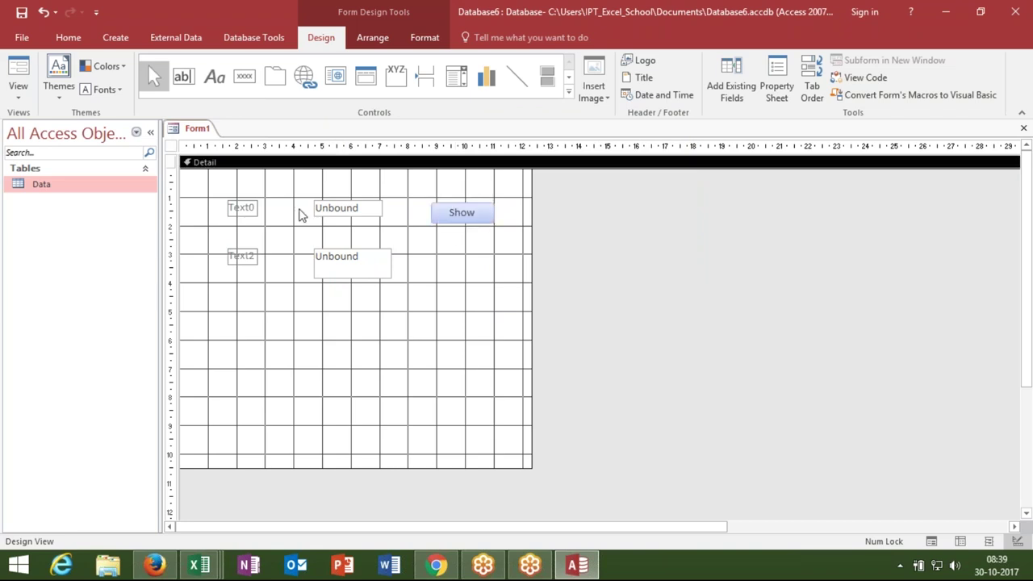
Step: Rename the text box labels to ID and Name
click(242, 208)
double_click(242, 208)
key(BackSpace)
text(ID)
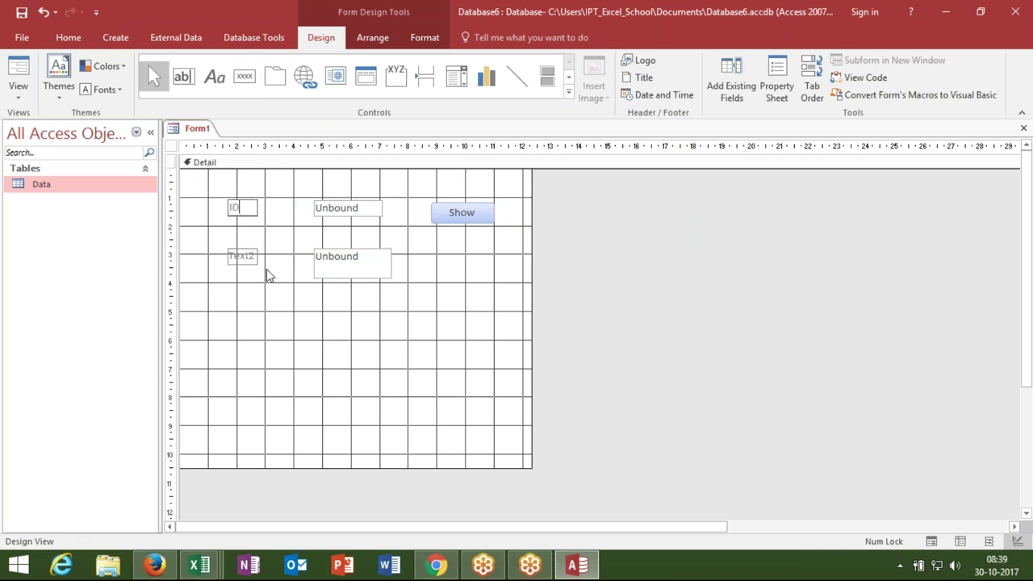
click(258, 268)
click(252, 256)
double_click(252, 257)
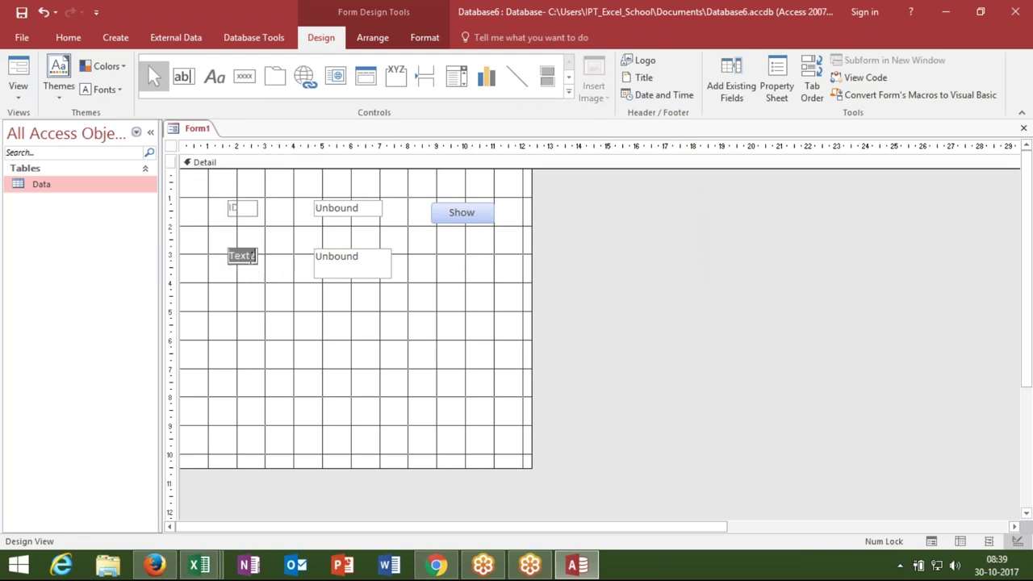
text(Name)
click(278, 285)
Step: Display the Property Sheet for the ID and Name text boxes
click(357, 209)
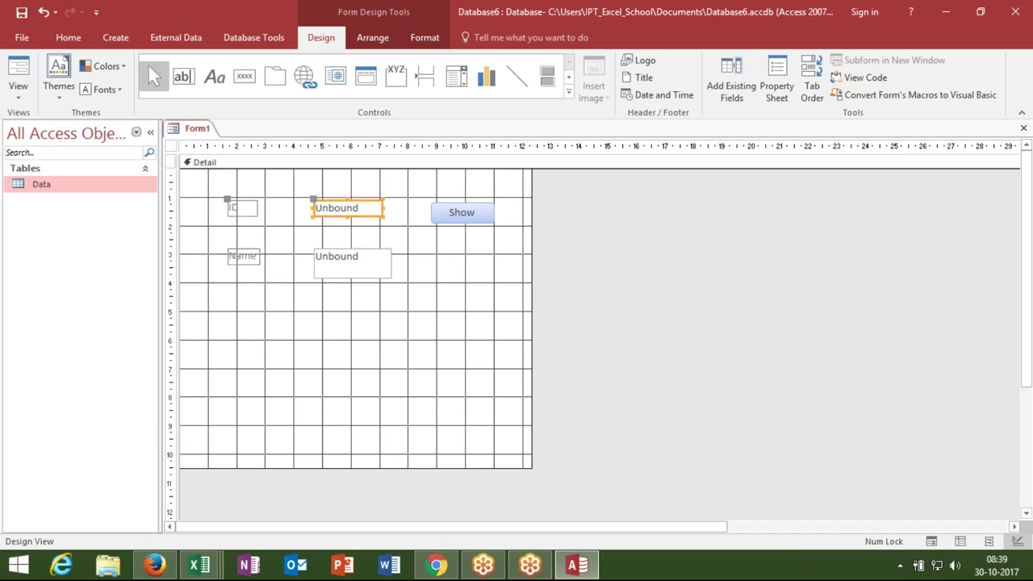
click(776, 81)
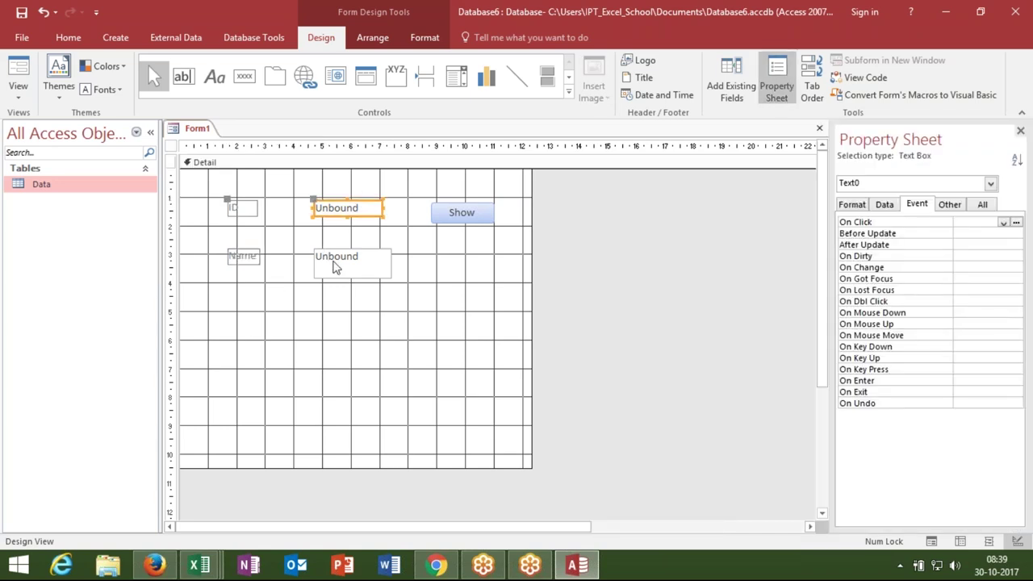
click(336, 267)
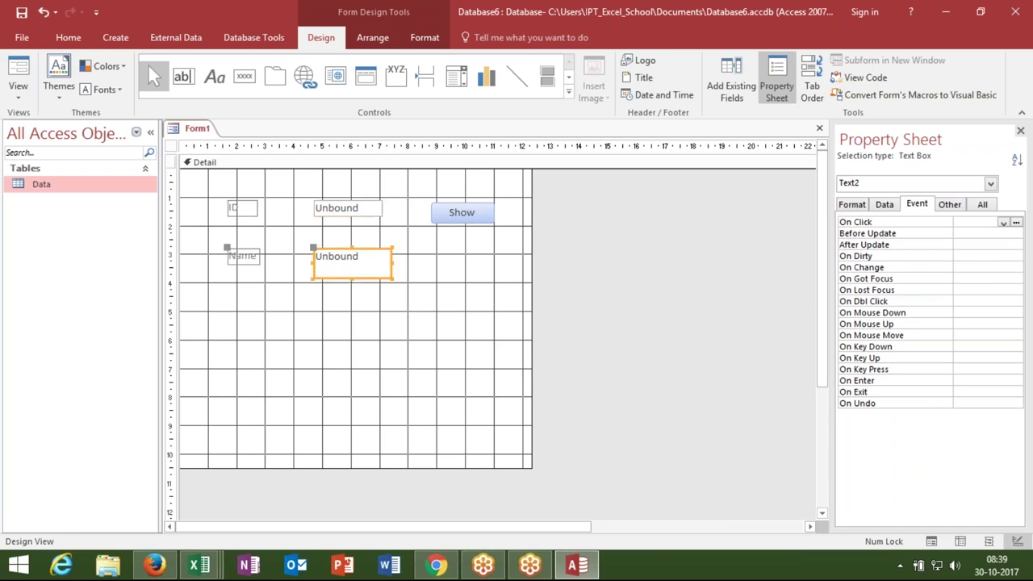
Step: Create an empty Command4_Click event procedure for the Show button through Code Builder
click(461, 213)
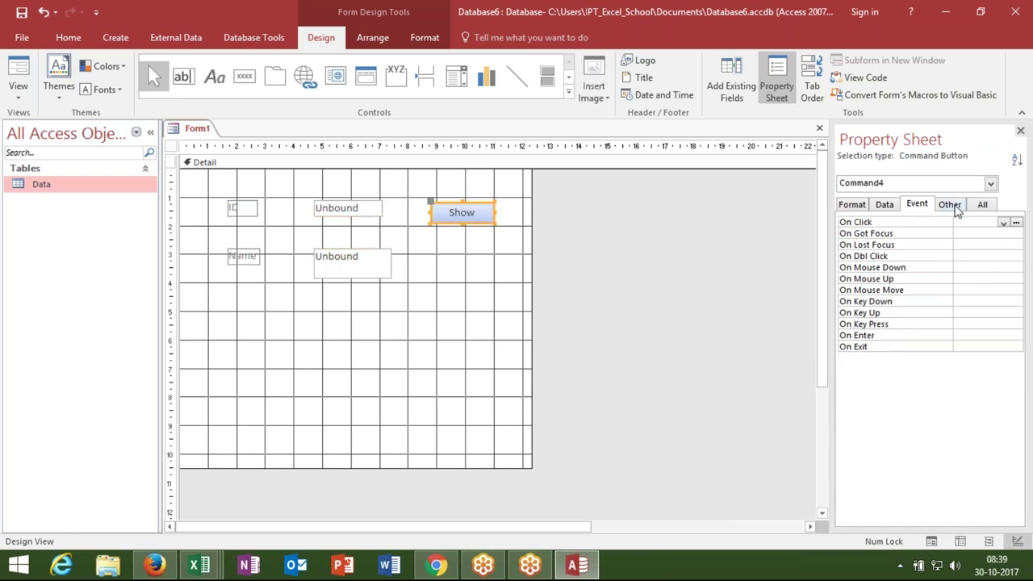
click(1016, 224)
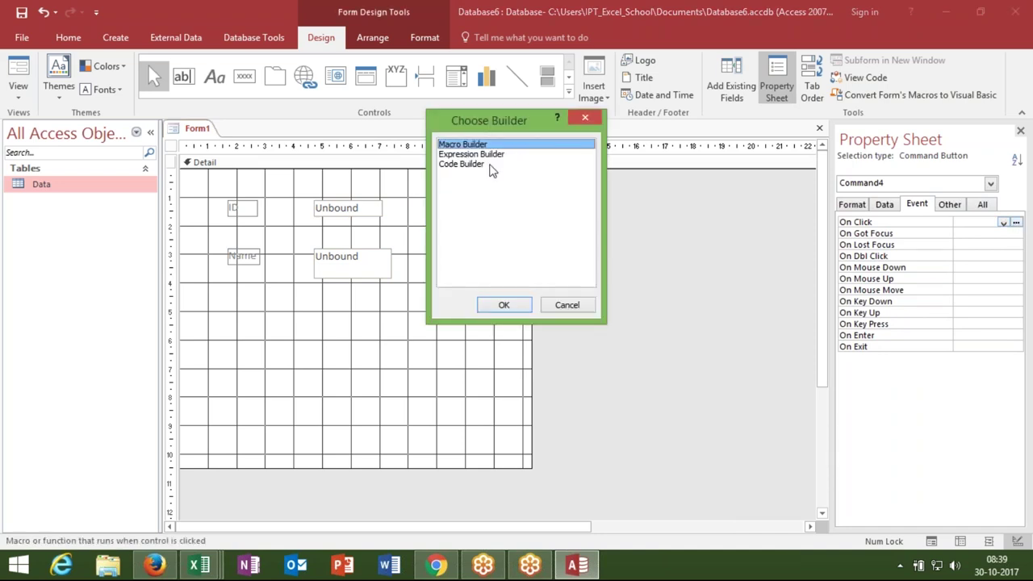
click(476, 165)
click(504, 305)
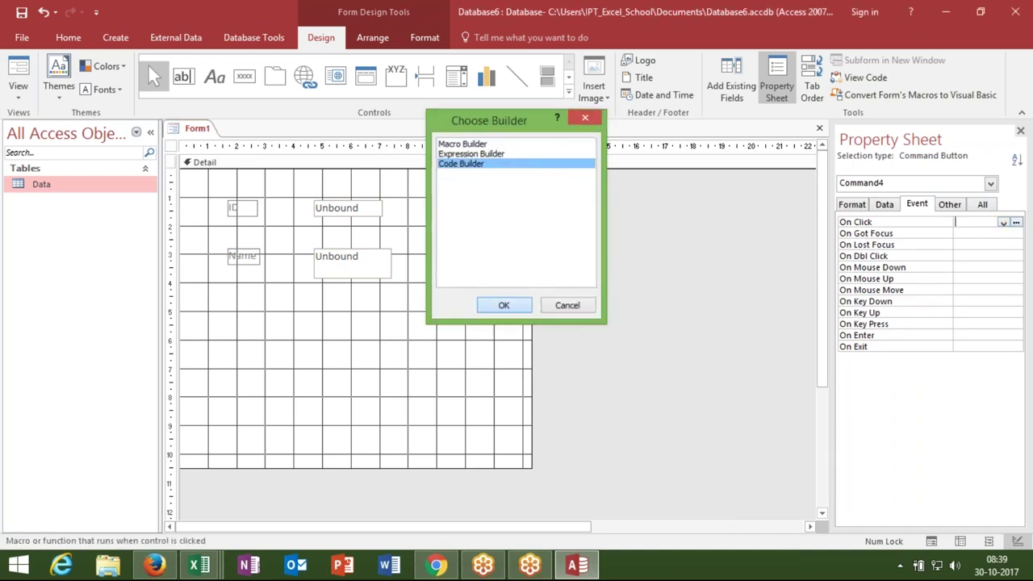
click(588, 10)
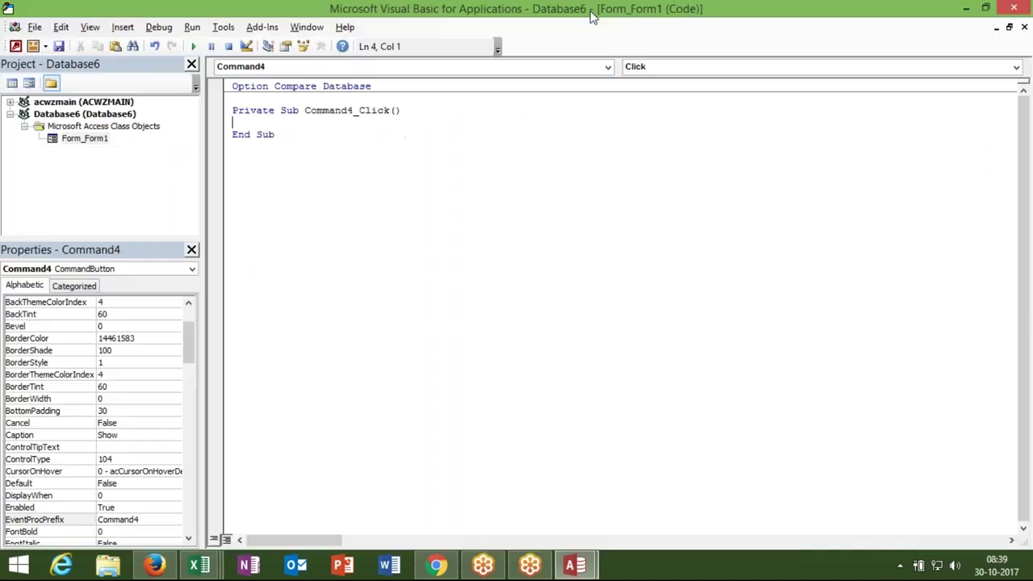
key(alt+F11)
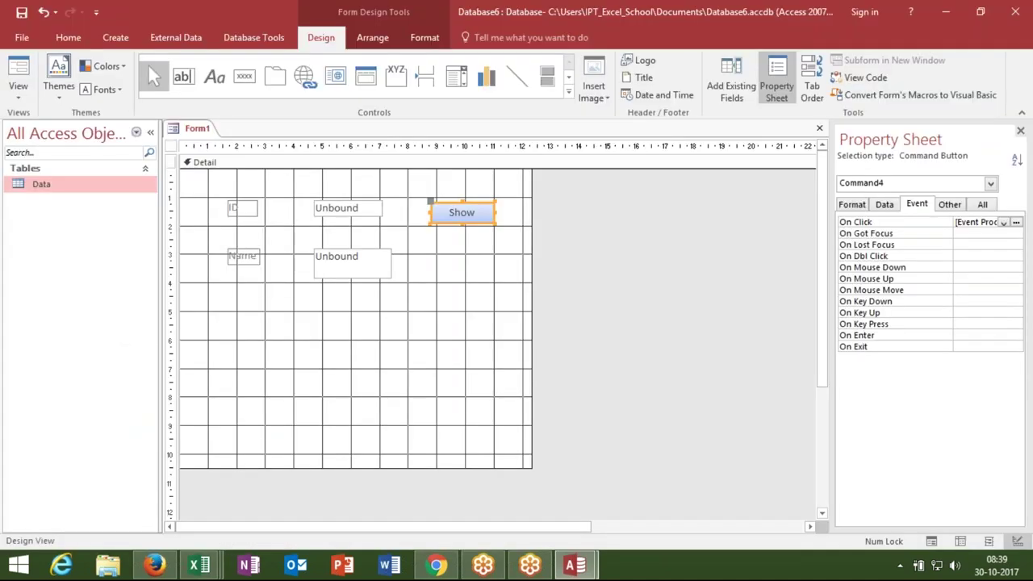
Step: Search the Tell me what you want to do box for dlookup
click(494, 39)
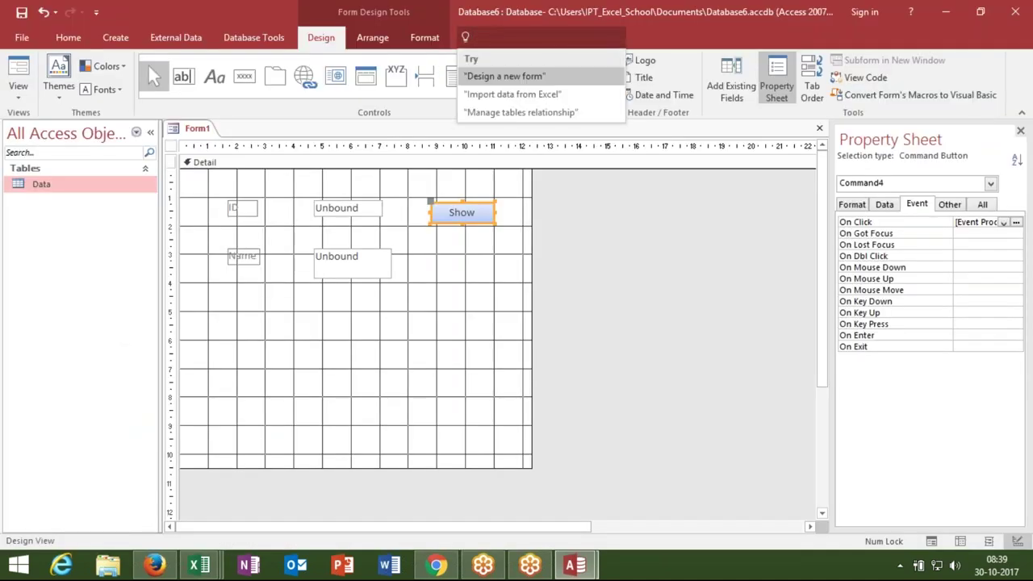
text(dl)
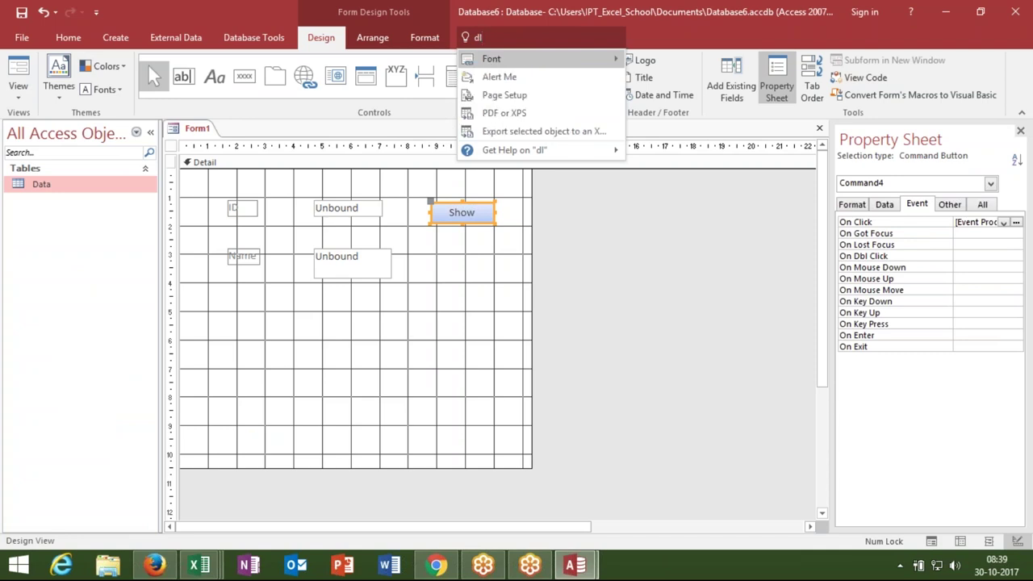
text(oo)
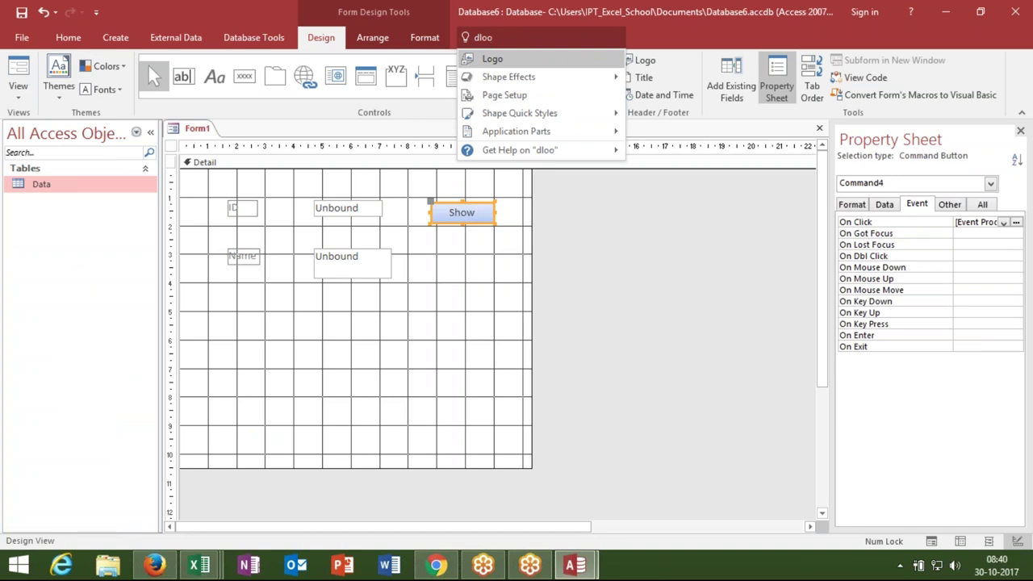
text(k)
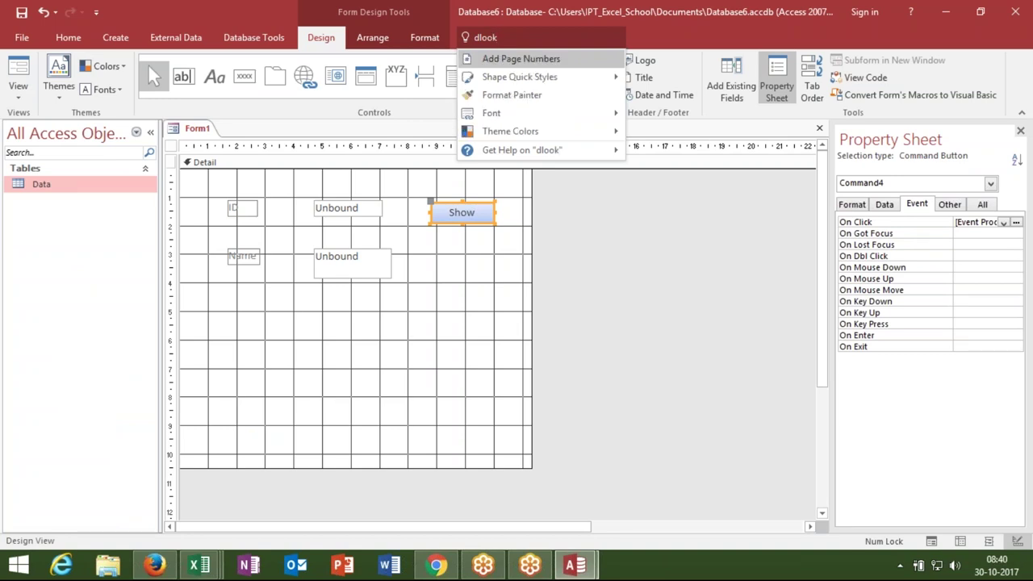
text(up)
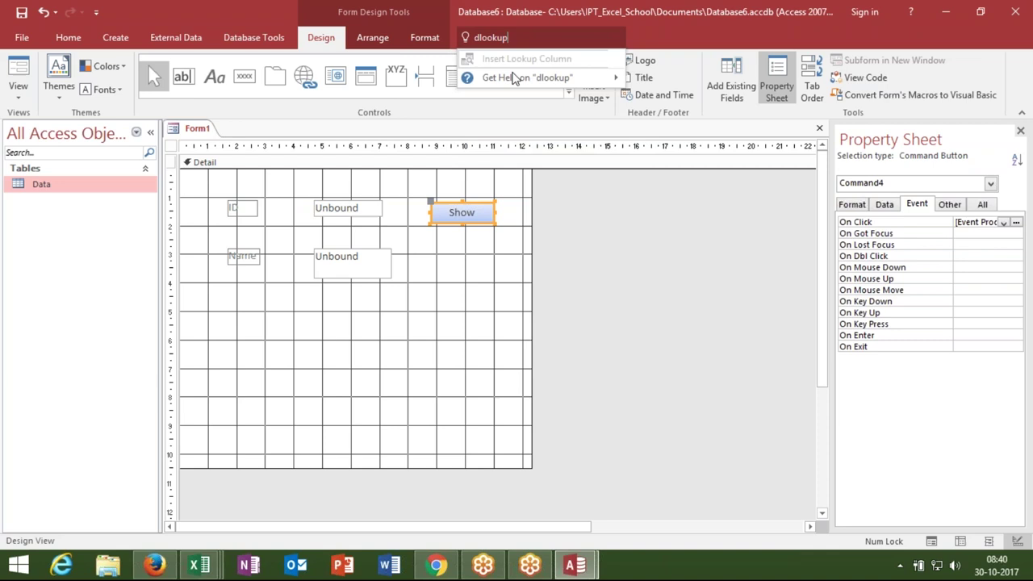
Step: Open the DLookup Function help article and study its Employees example code
mouse_move(515, 78)
click(650, 94)
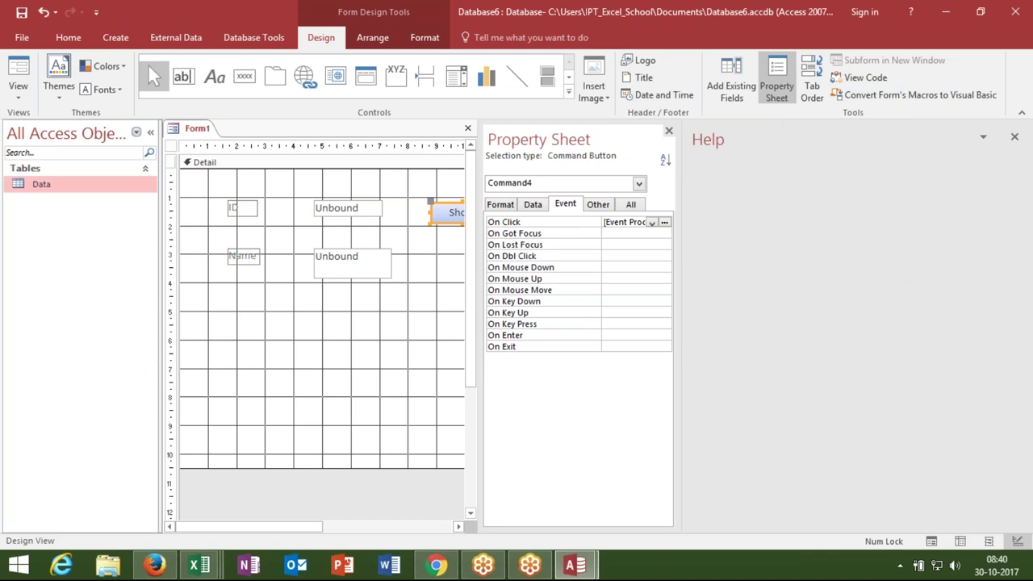
drag(1019, 235, 1030, 339)
scroll(722, 342, down, 3)
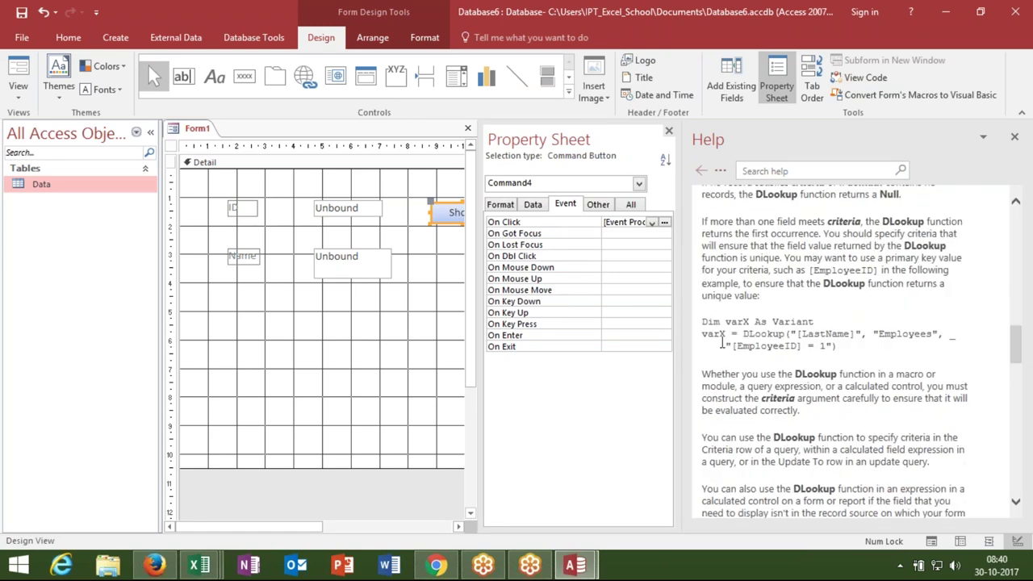
double_click(717, 335)
double_click(751, 334)
triple_click(823, 333)
click(823, 333)
double_click(894, 335)
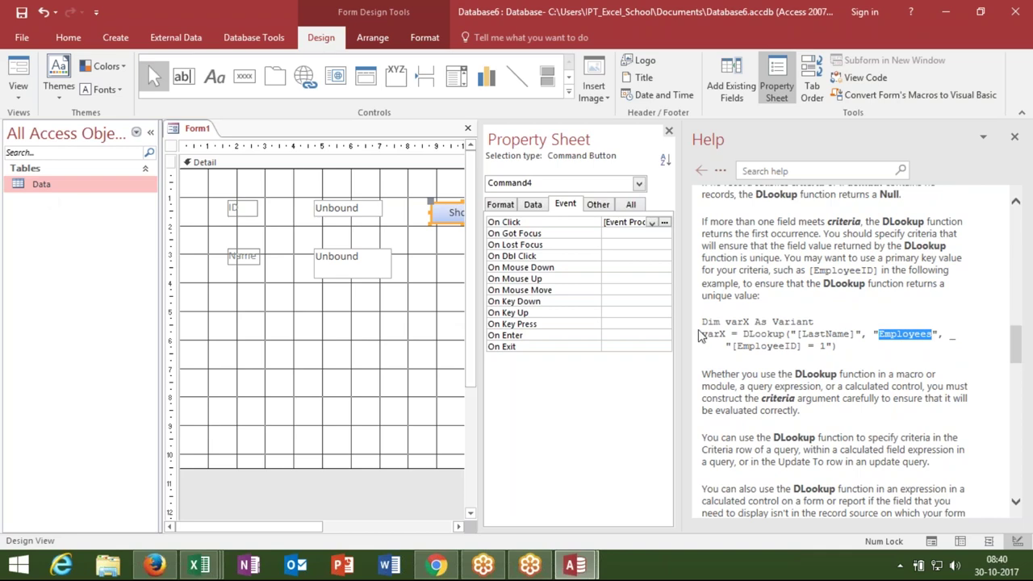
drag(733, 345, 824, 349)
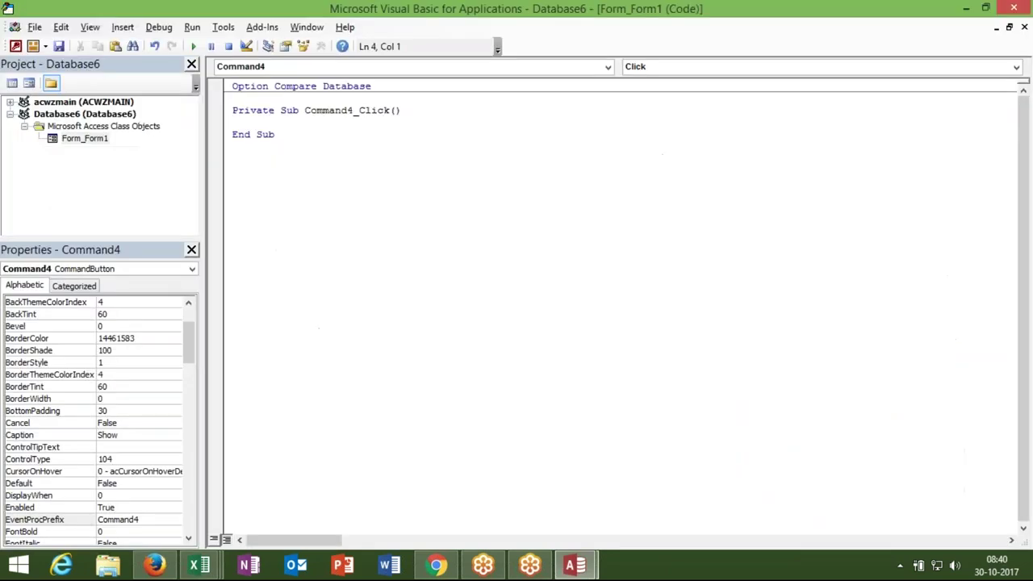
Step: Insert blank lines inside the Command4_Click procedure
key(Return)
key(Return)
key(Up)
key(Up)
key(Return)
Step: Declare i as Long and set i = Text0.Value in Command4_Click
click(233, 146)
text(dim i as )
text(long)
key(Return)
key(Return)
key(Return)
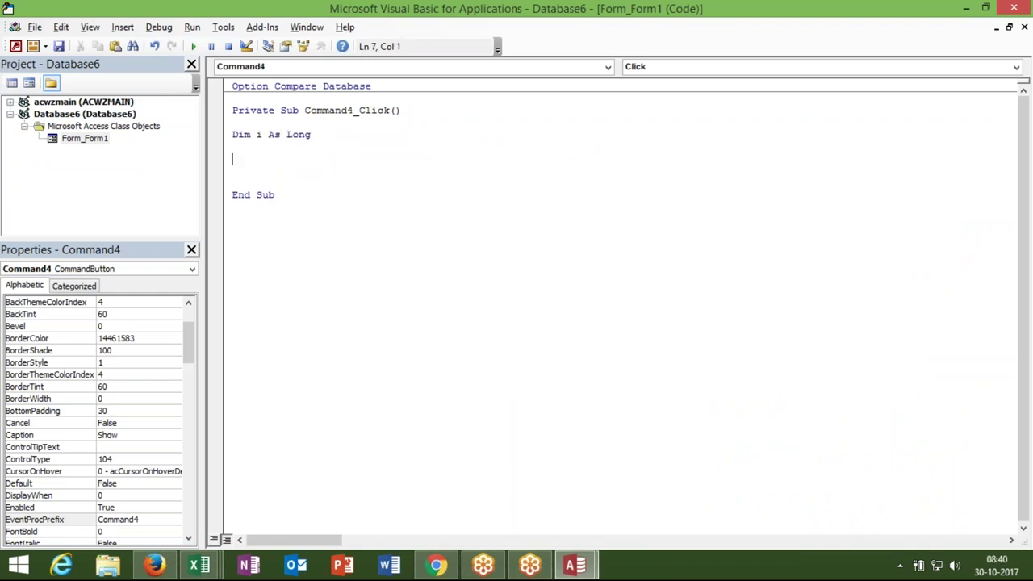
text(i=text0)
text(.v)
key(Down)
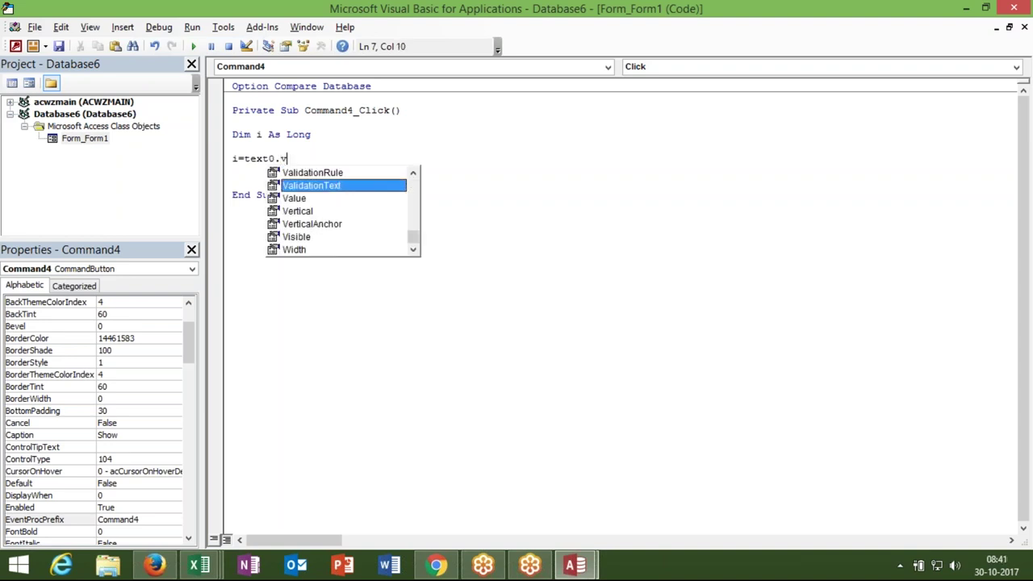
key(Down)
key(Tab)
key(Return)
key(Return)
Step: Add the declaration Dim k As Variant above the Text0 assignment
key(Up)
key(Up)
key(Up)
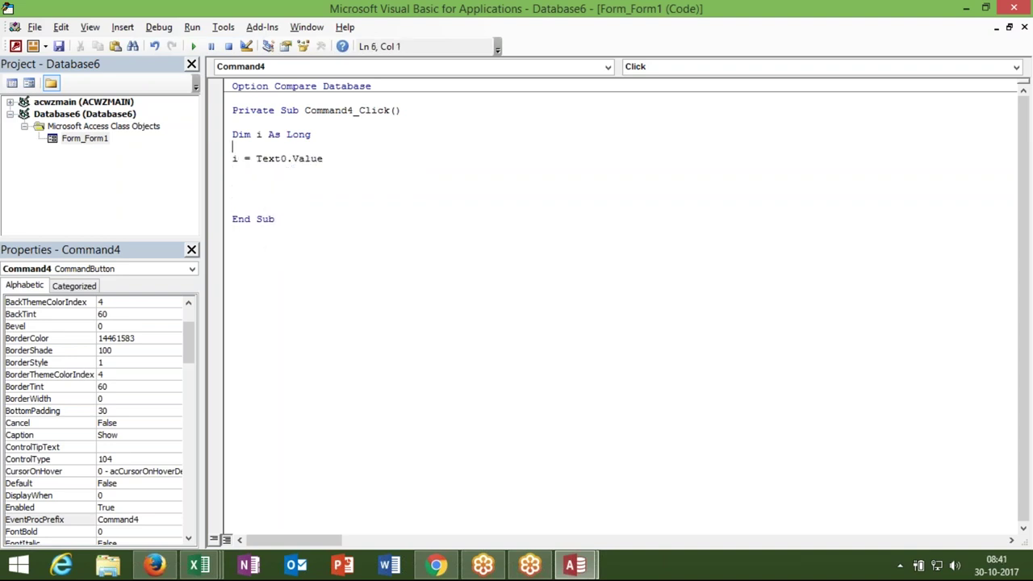
key(Return)
key(Up)
text(dim k as )
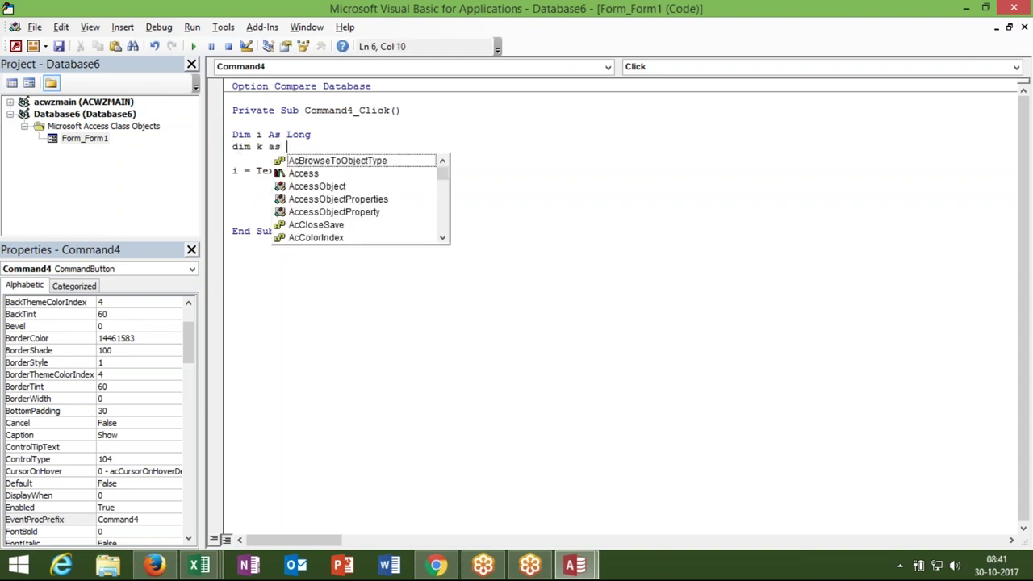
text(ve)
key(Tab)
key(Down)
key(Down)
key(Down)
key(Down)
Step: Start the lookup line k=dlookup("[C_Name]", in the procedure
text(k=dlookup)
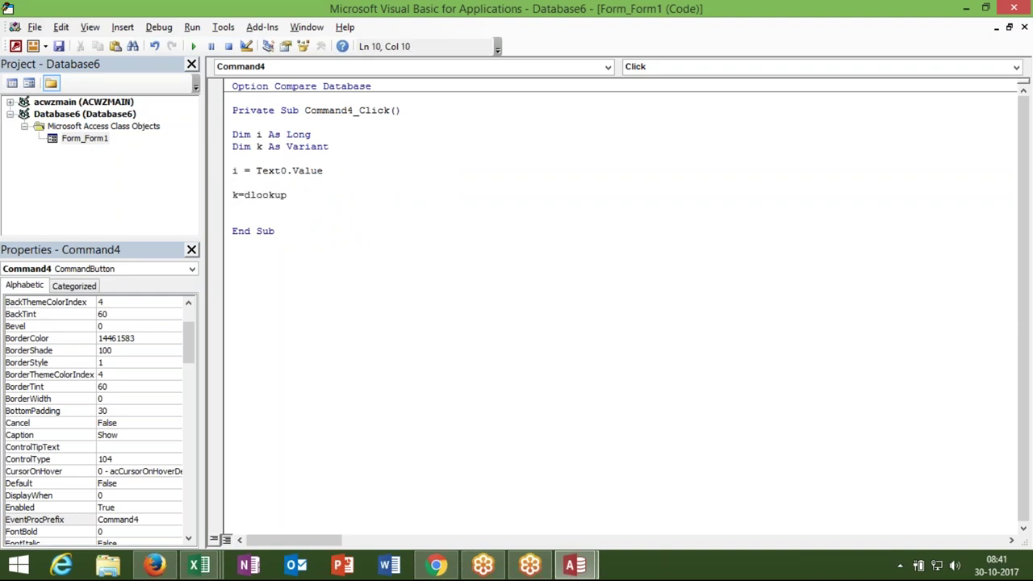
text(()
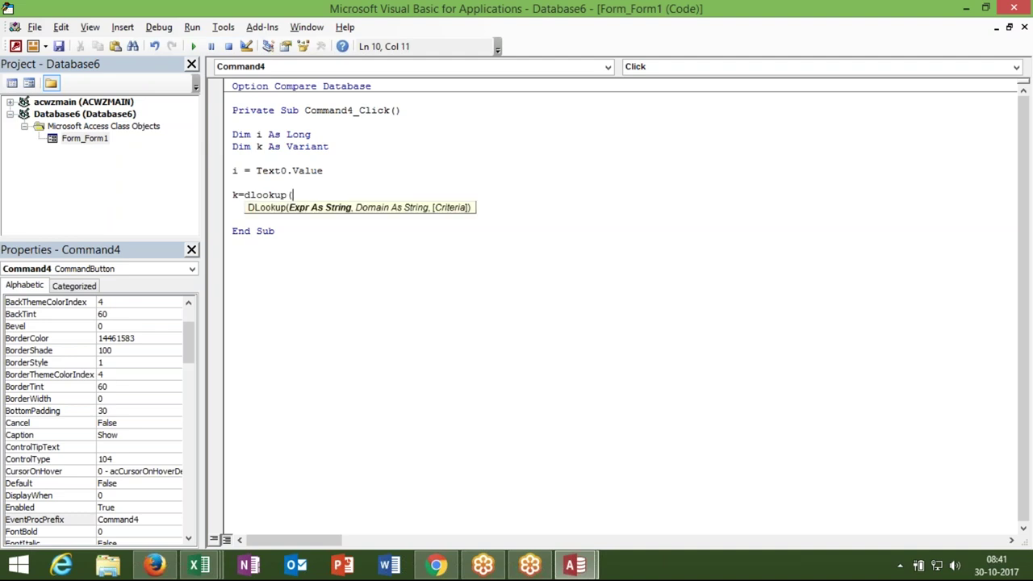
text(")
text([C_Name)
text(")
key(BackSpace)
text(]")
text(,)
key(alt+Tab)
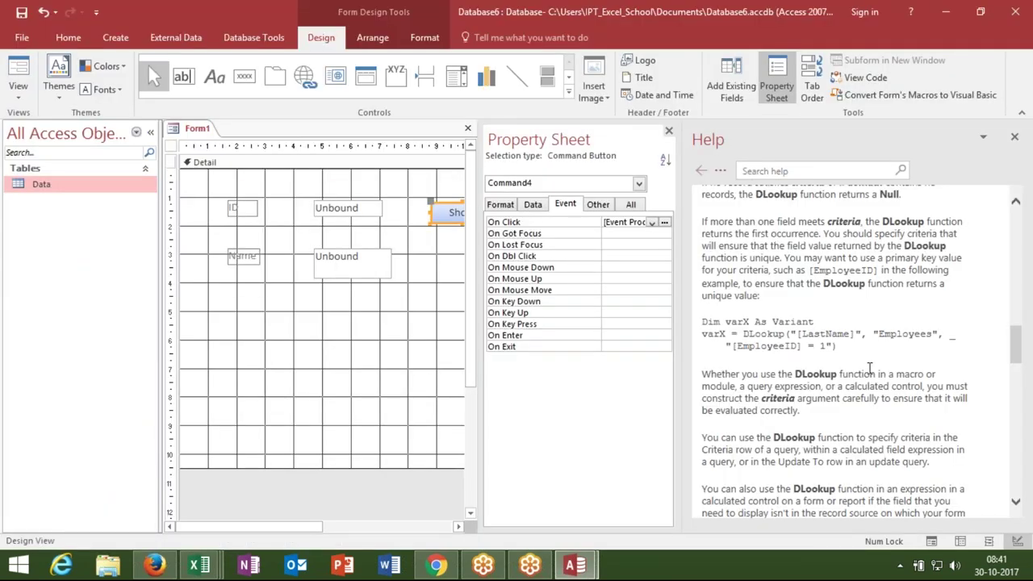
Step: Following the help example, give DLookup the "Data" table and begin its "ID" criterion
double_click(904, 333)
key(alt+Tab)
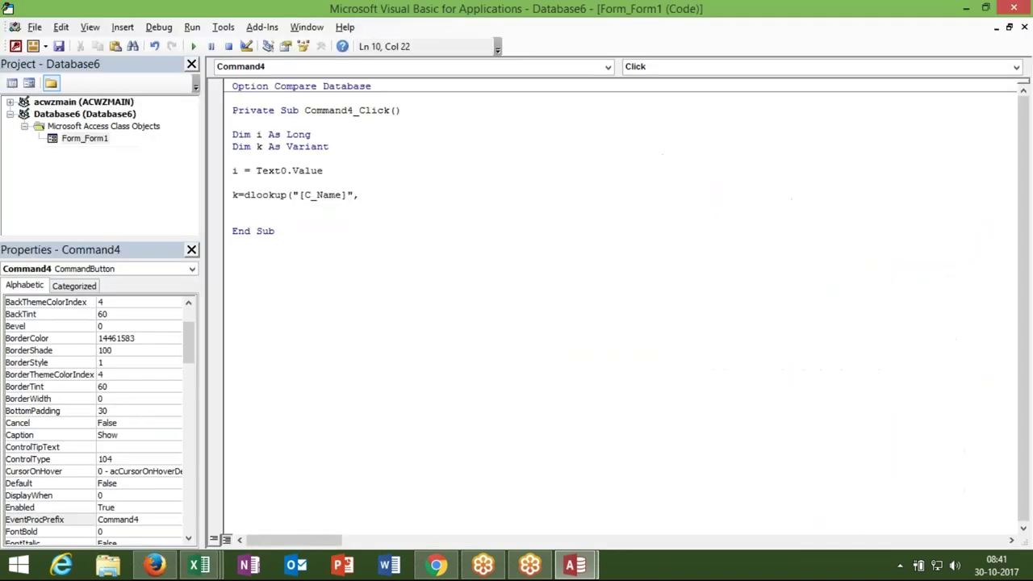
text("Data")
text(,)
key(alt+Tab)
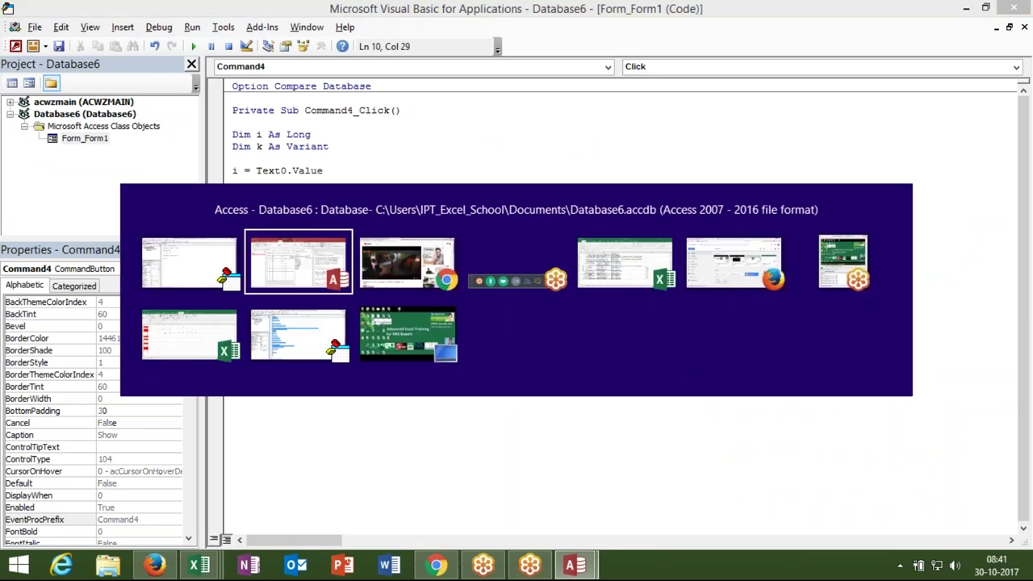
drag(797, 345, 736, 345)
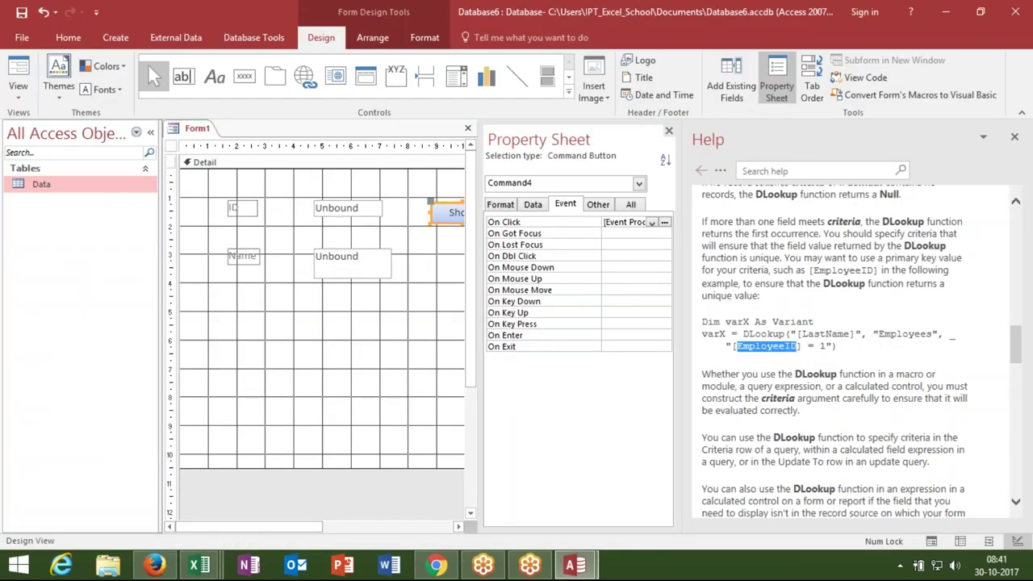
key(alt+Tab)
text("ID")
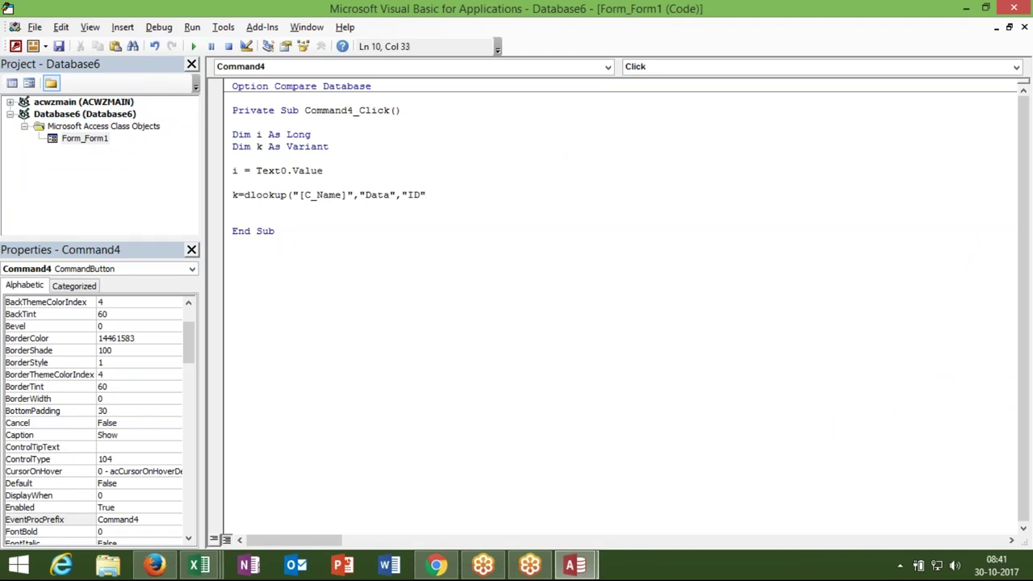
Step: Finish the criterion as "ID=" & i and close the DLookup call
key(alt+Tab)
key(alt+Tab)
key(BackSpace)
text(=" )
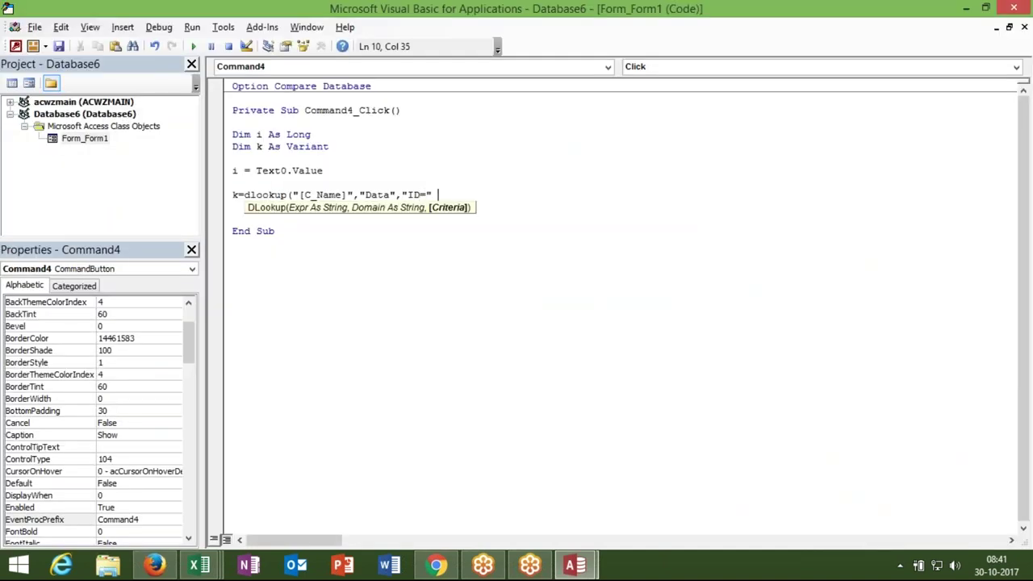
text(& )
text(text)
text(2.)
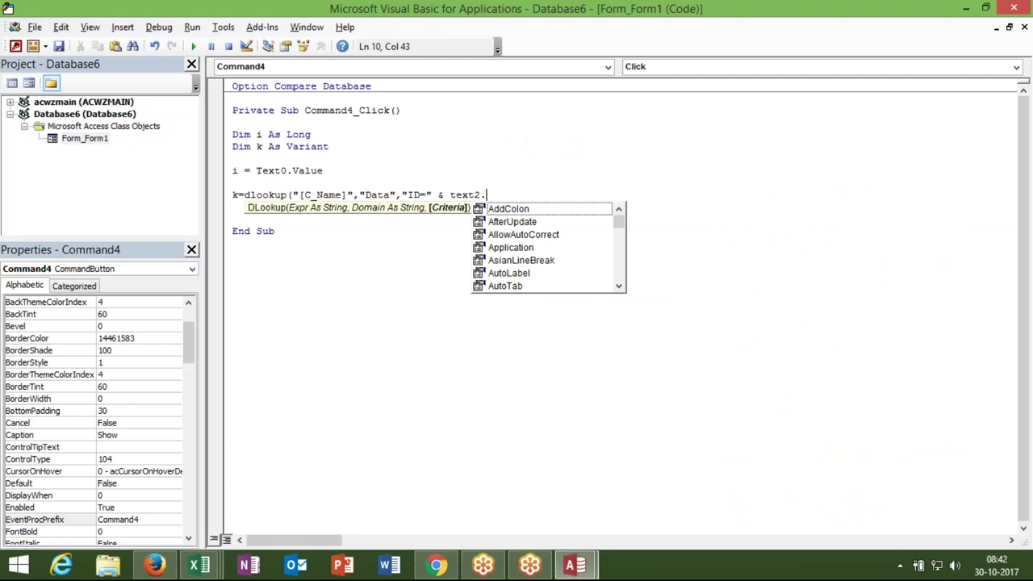
text(v)
key(BackSpace)
key(BackSpace)
key(BackSpace)
text(0.)
key(BackSpace)
key(BackSpace)
key(BackSpace)
key(BackSpace)
key(BackSpace)
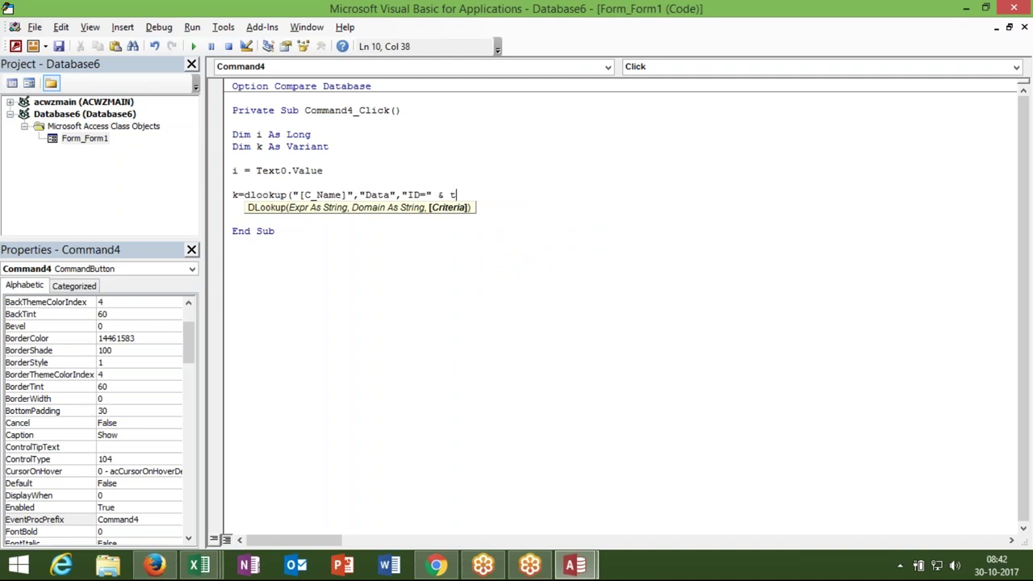
key(BackSpace)
text(i)
text())
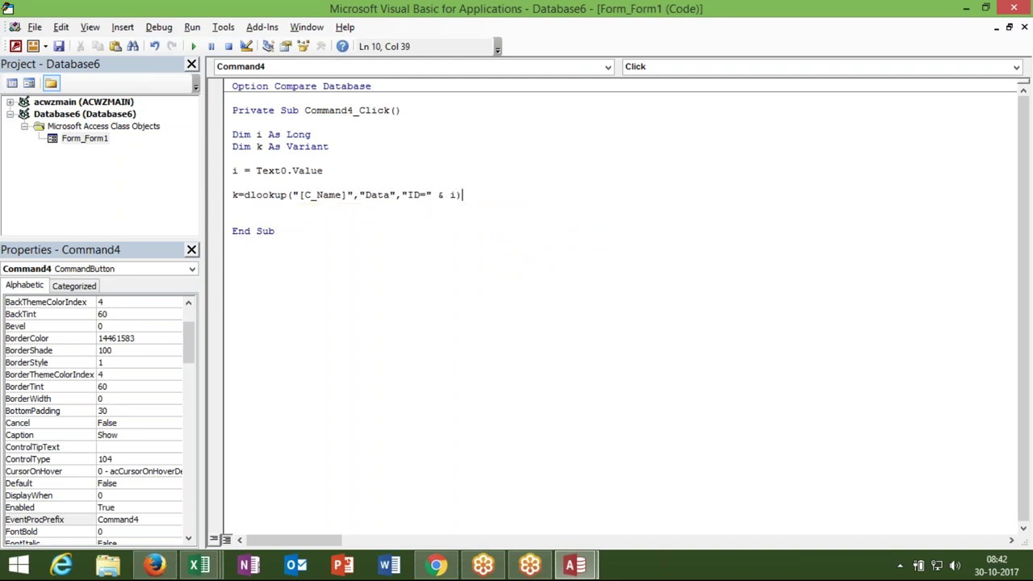
key(Return)
key(Return)
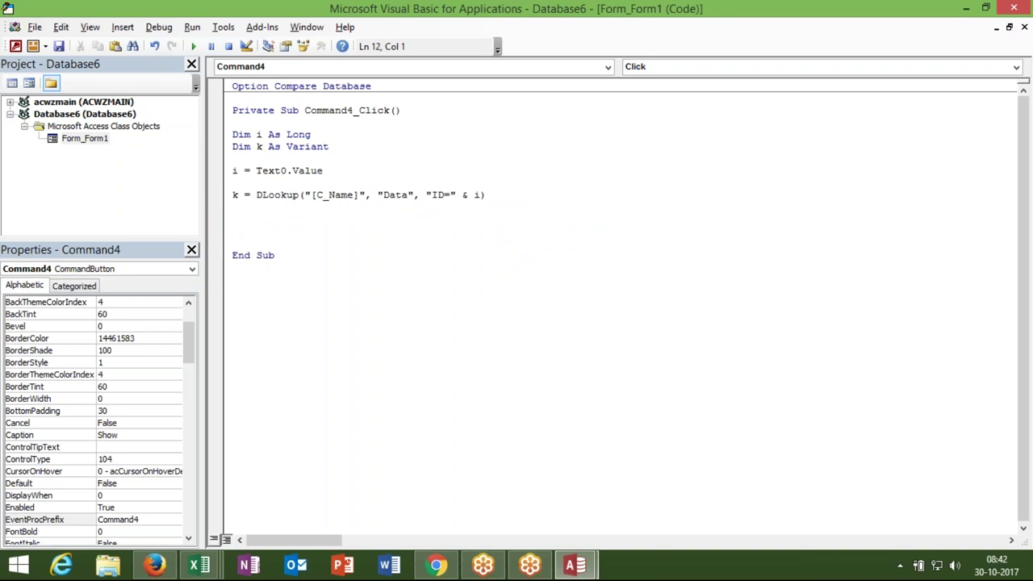
Step: Add the line Me.Text2.Value = k below the DLookup call using IntelliSense
text(me.)
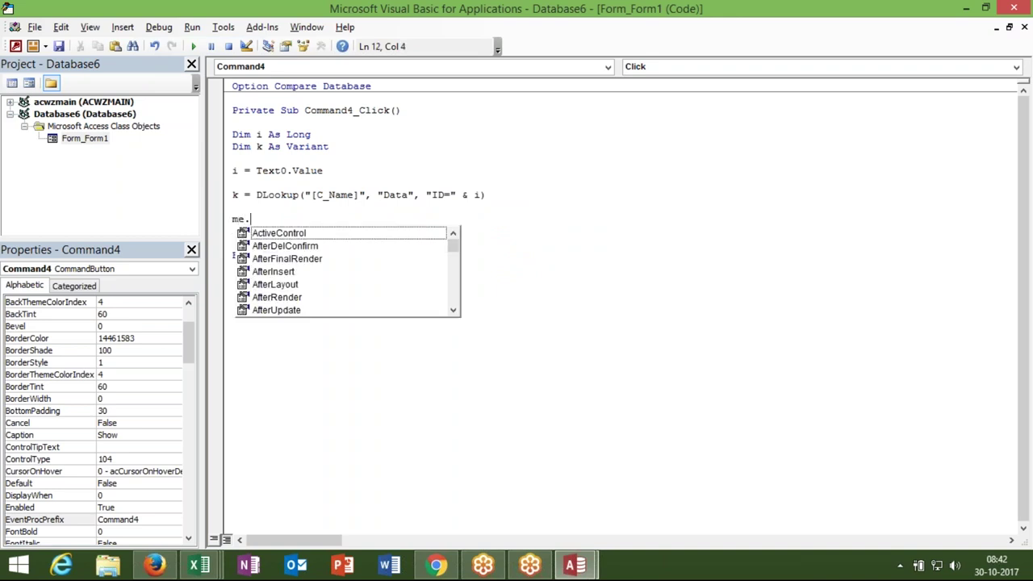
text(Text)
key(Down)
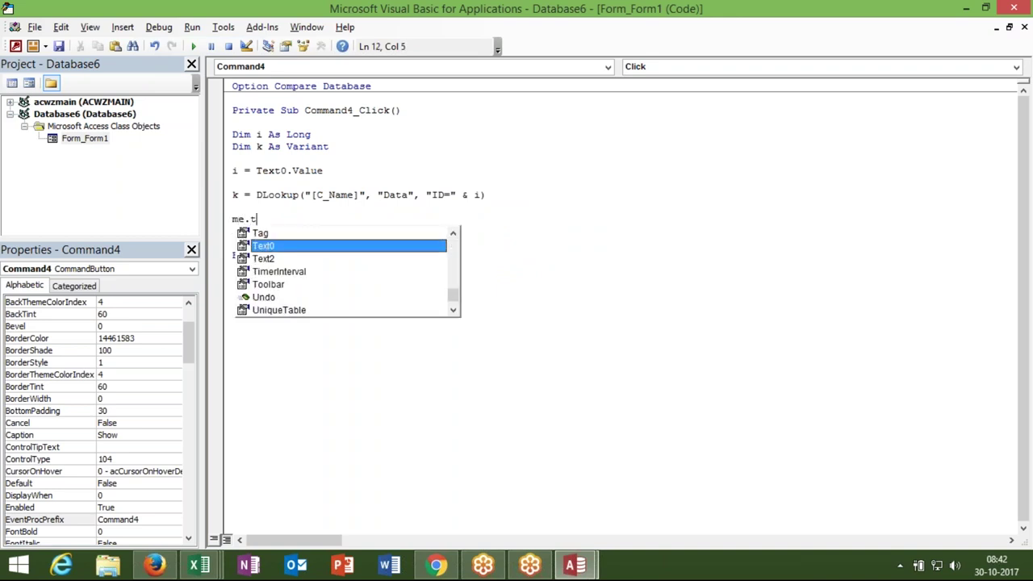
key(Down)
key(Tab)
text(.v)
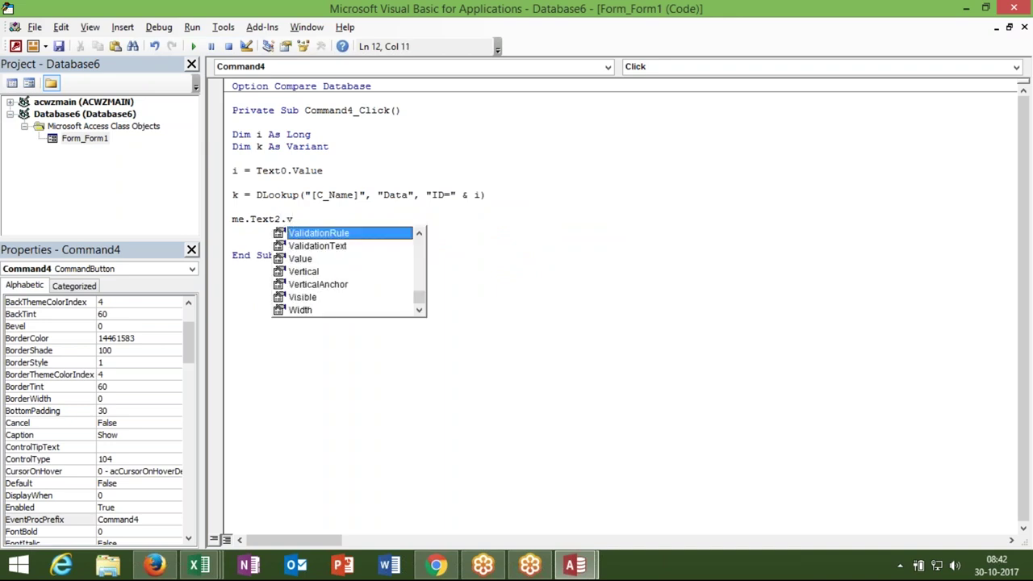
key(Down)
key(Down)
key(Tab)
text(=k)
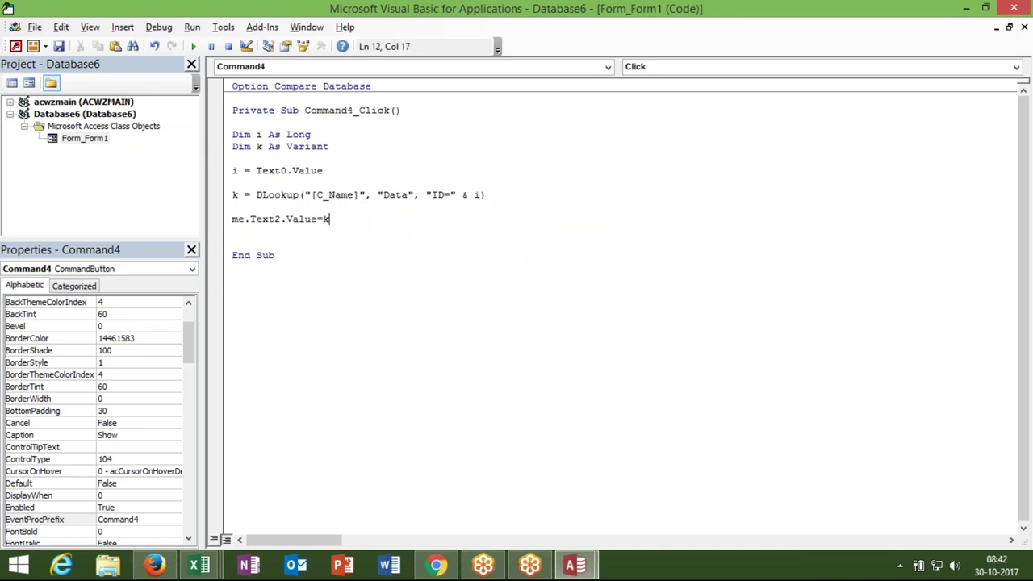
click(415, 265)
Step: Remove the Me. prefix so the line reads Text2.Value = k
click(329, 236)
click(249, 220)
key(BackSpace)
key(BackSpace)
key(BackSpace)
key(Down)
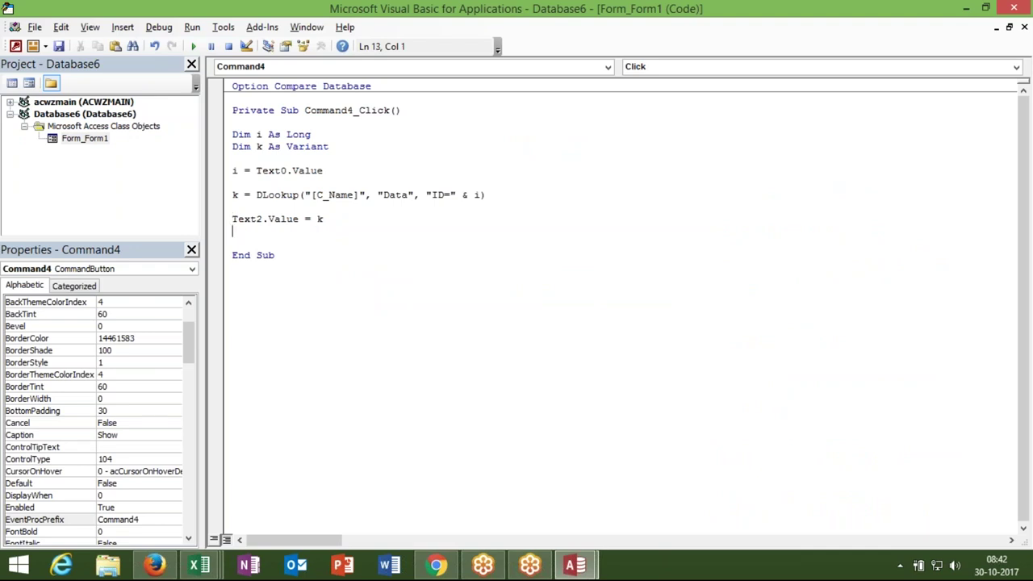
Step: Close the help pane and property sheet, and save and close Form1's design
key(alt+Tab)
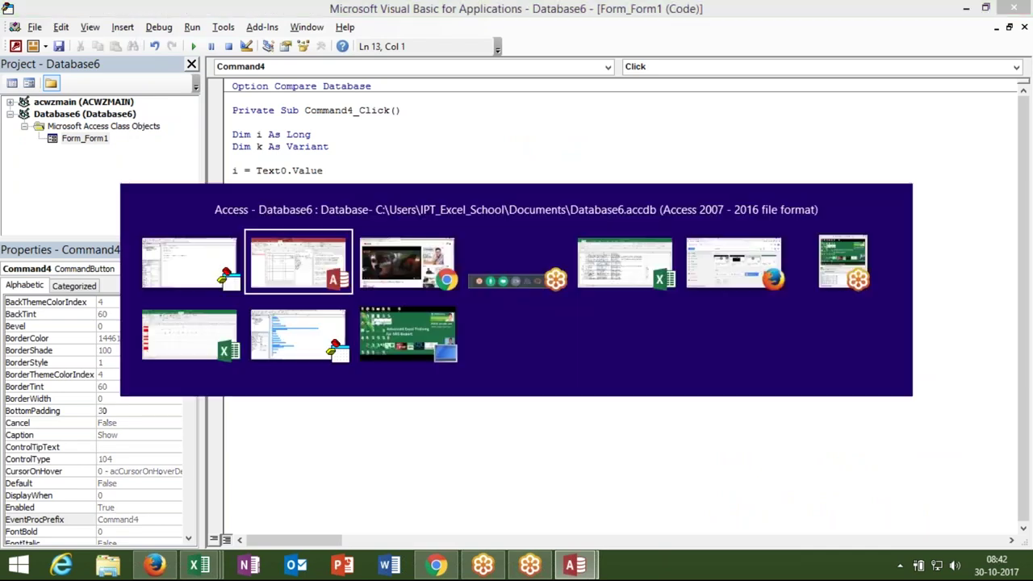
click(1014, 139)
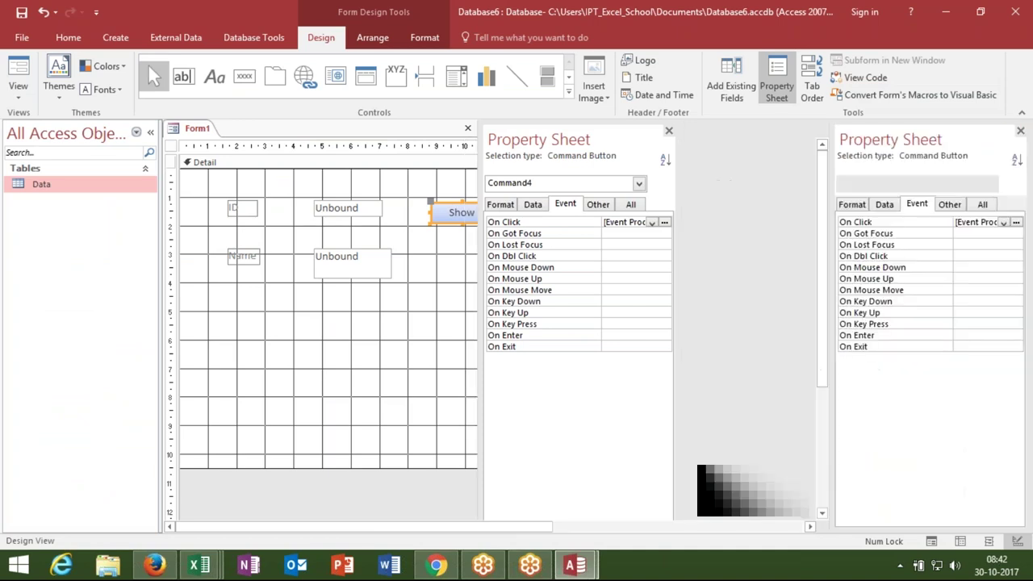
click(1021, 132)
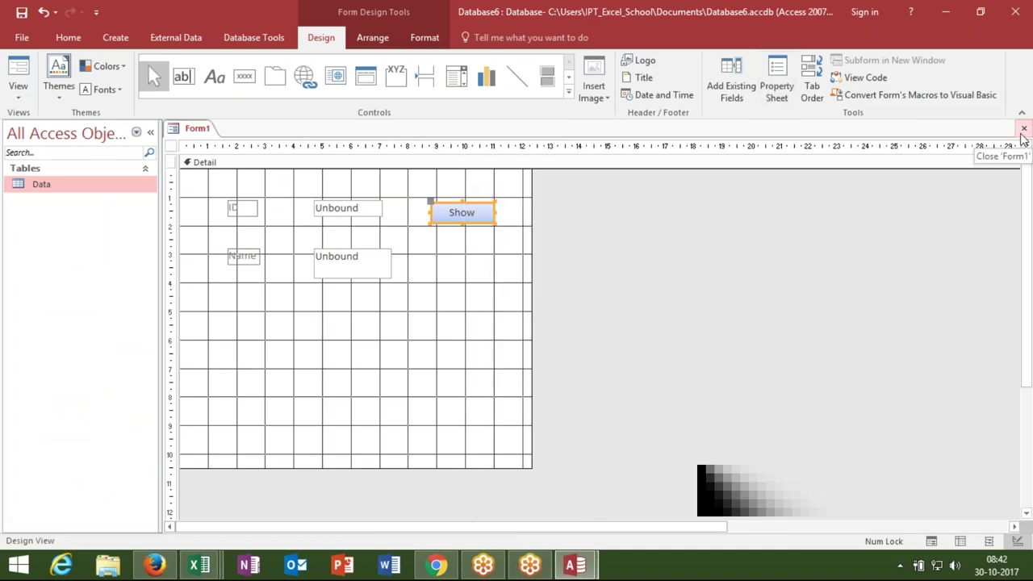
click(1023, 129)
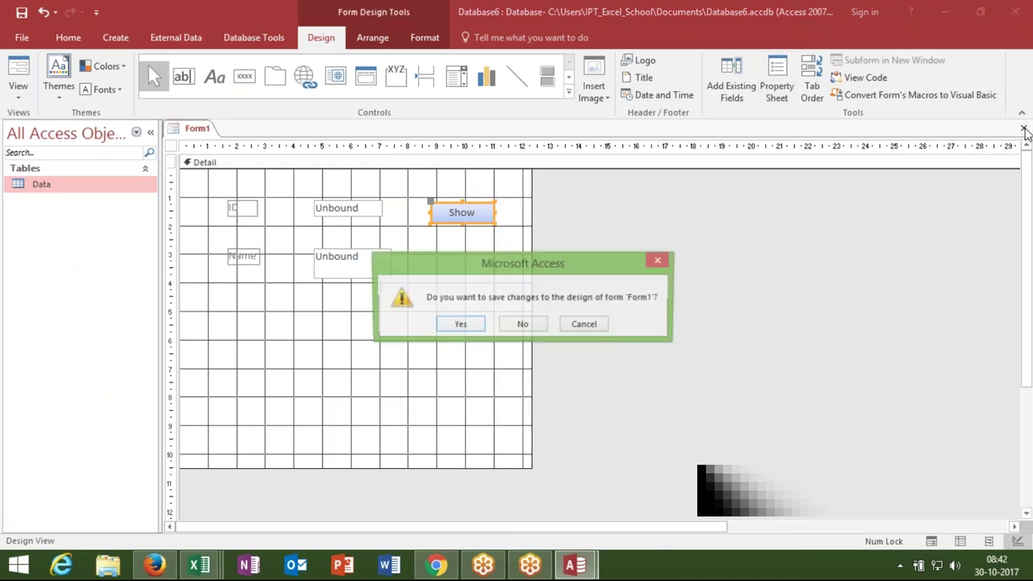
click(459, 325)
click(519, 226)
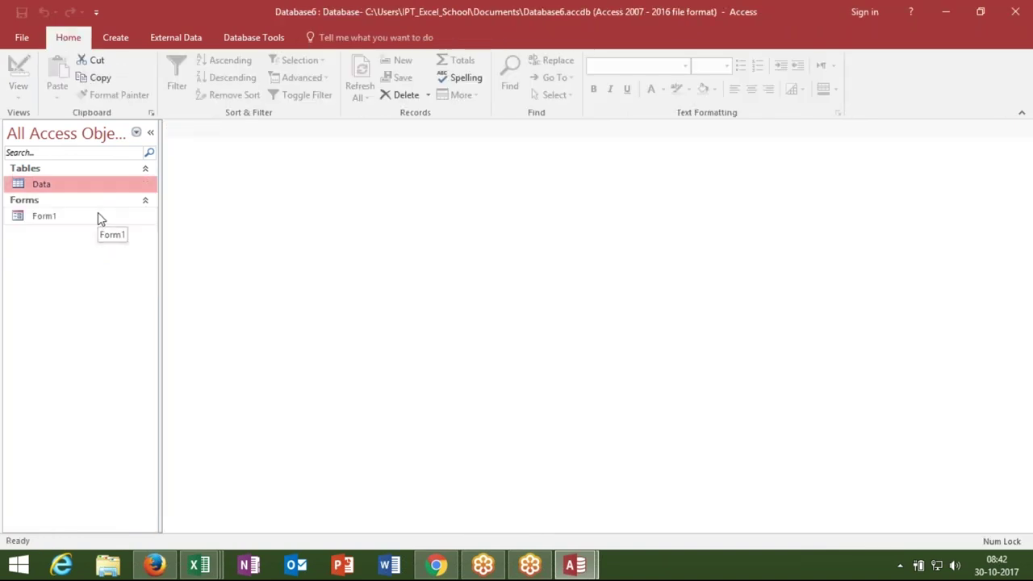
Step: Run Form1's Show lookup for IDs 1, 2, 3 and 4, then close the form
double_click(98, 215)
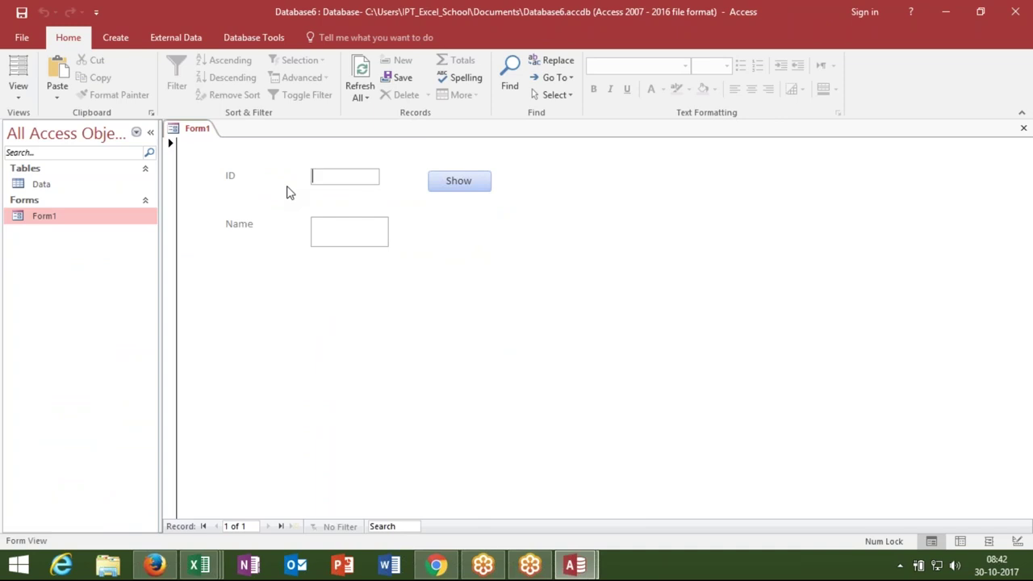
text(1)
click(447, 186)
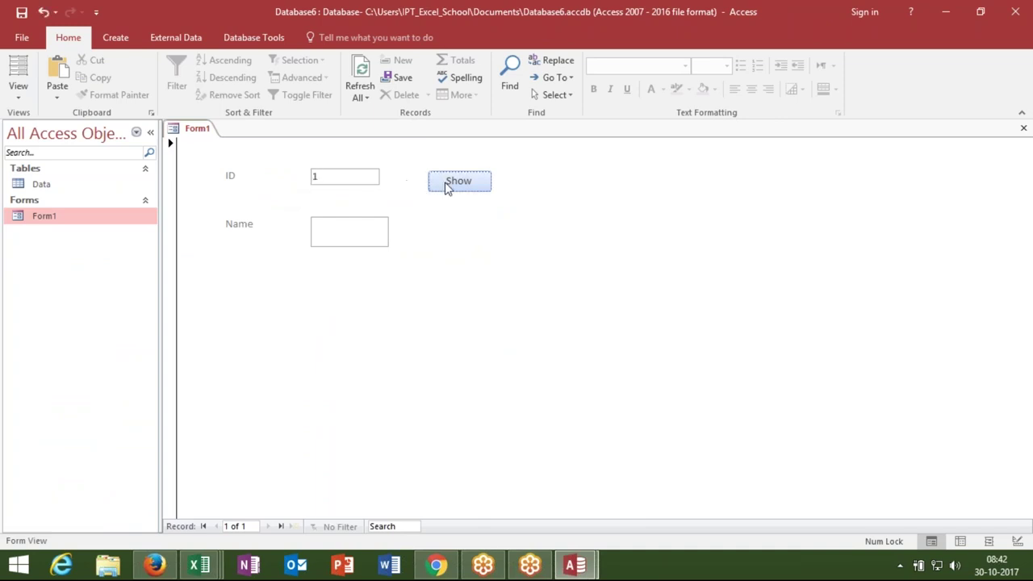
double_click(350, 177)
text(2)
click(434, 183)
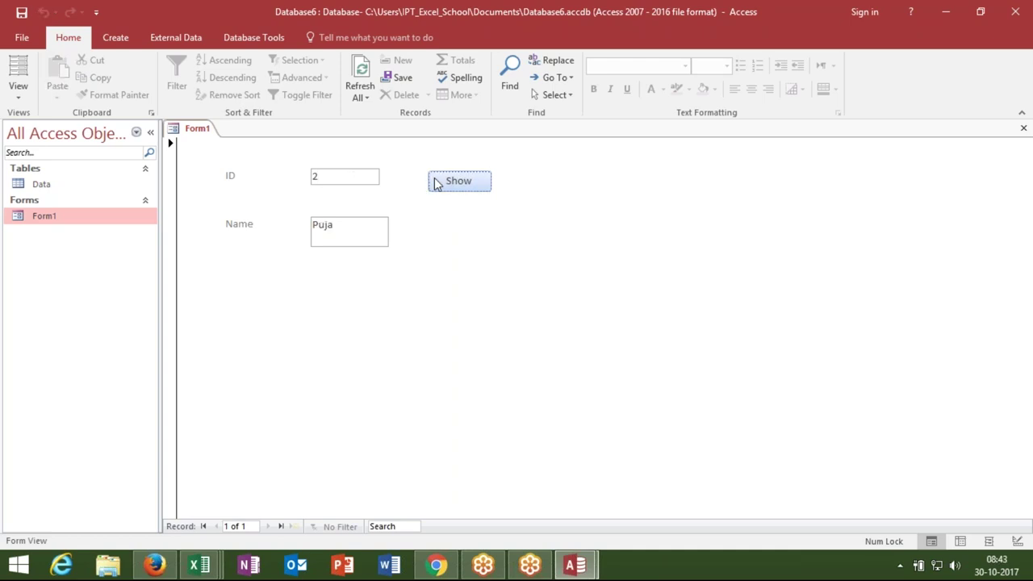
double_click(341, 179)
text(3)
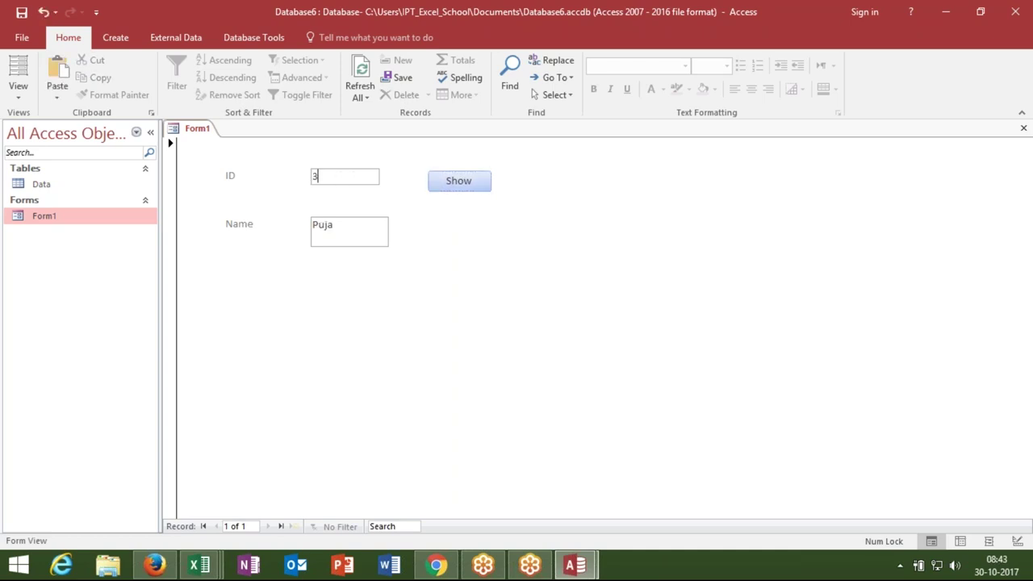
click(445, 187)
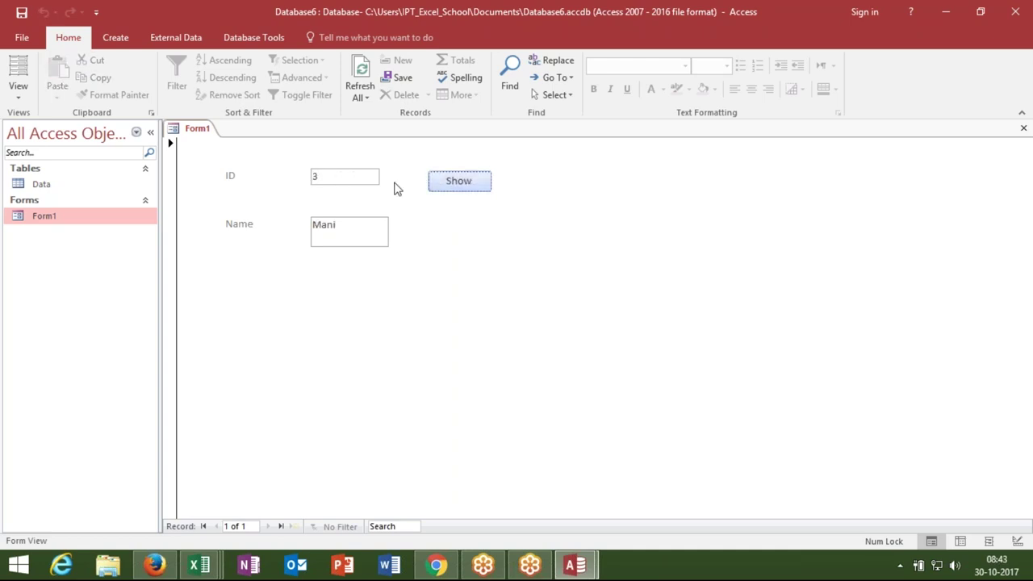
double_click(341, 178)
text(4)
click(472, 183)
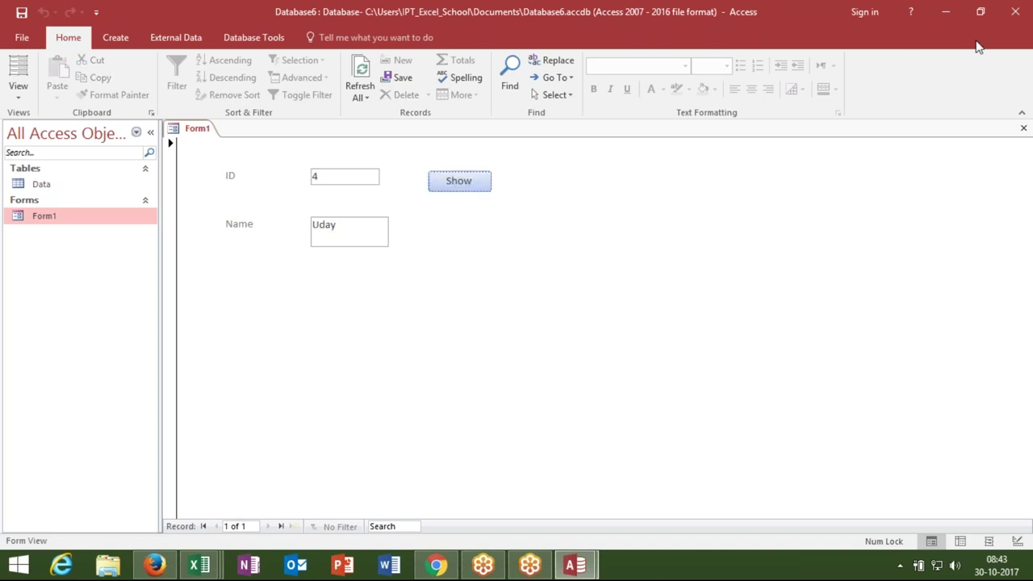
click(1023, 129)
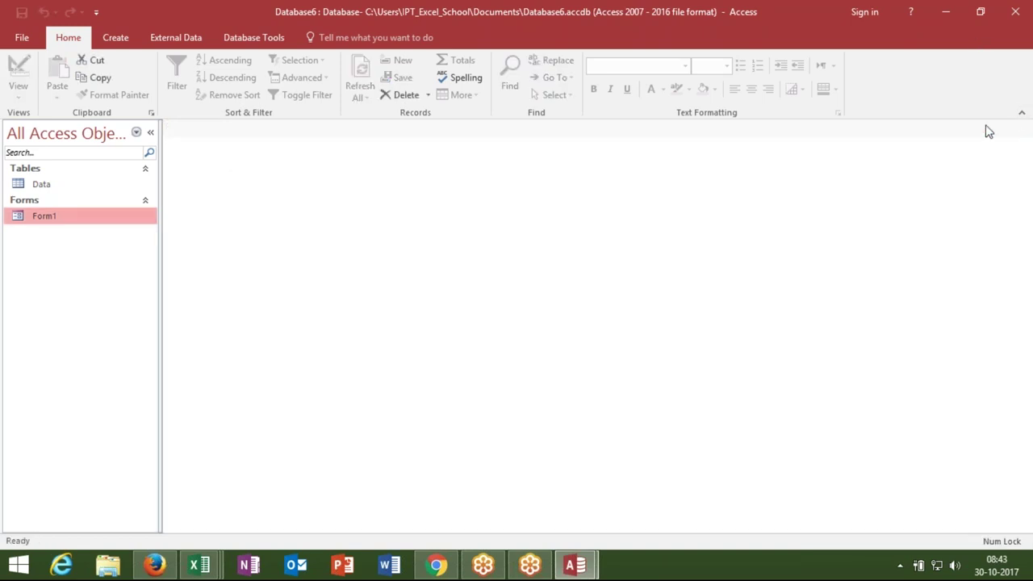
Step: Select the Data table and Form1, glance at Form1's code, then focus the Tell me box
click(115, 192)
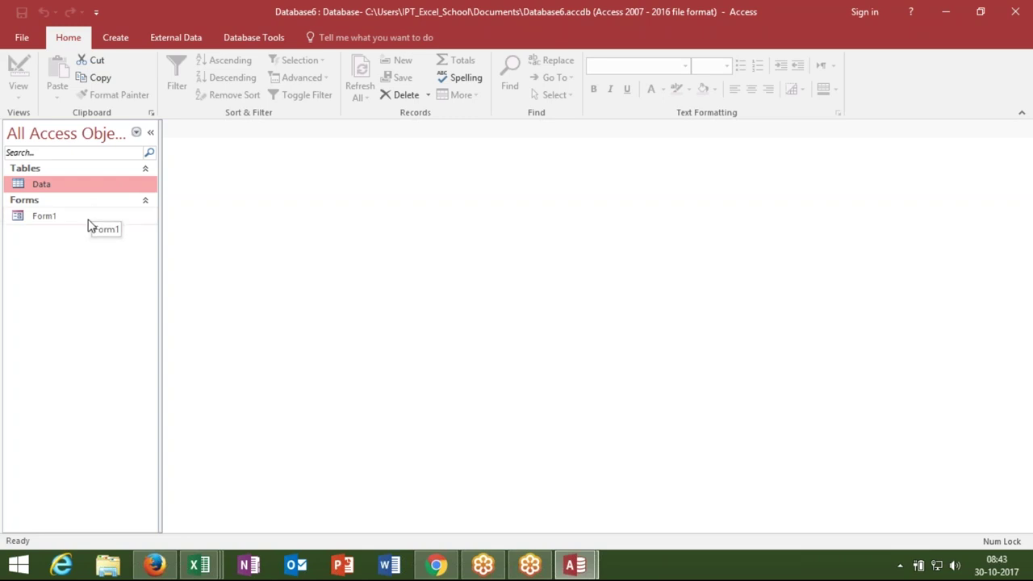
click(88, 220)
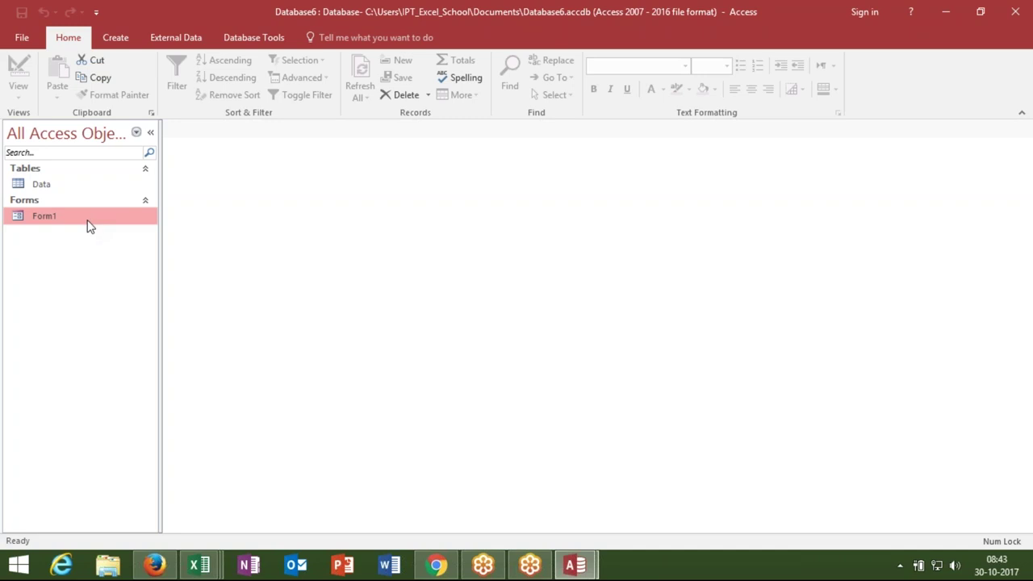
click(61, 184)
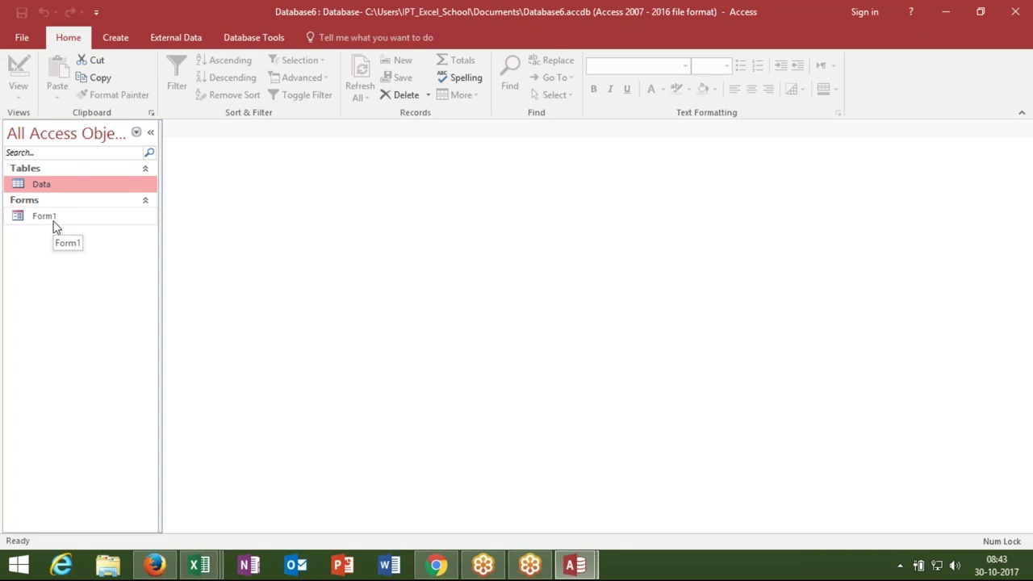
key(alt+F11)
key(alt+Tab)
click(408, 29)
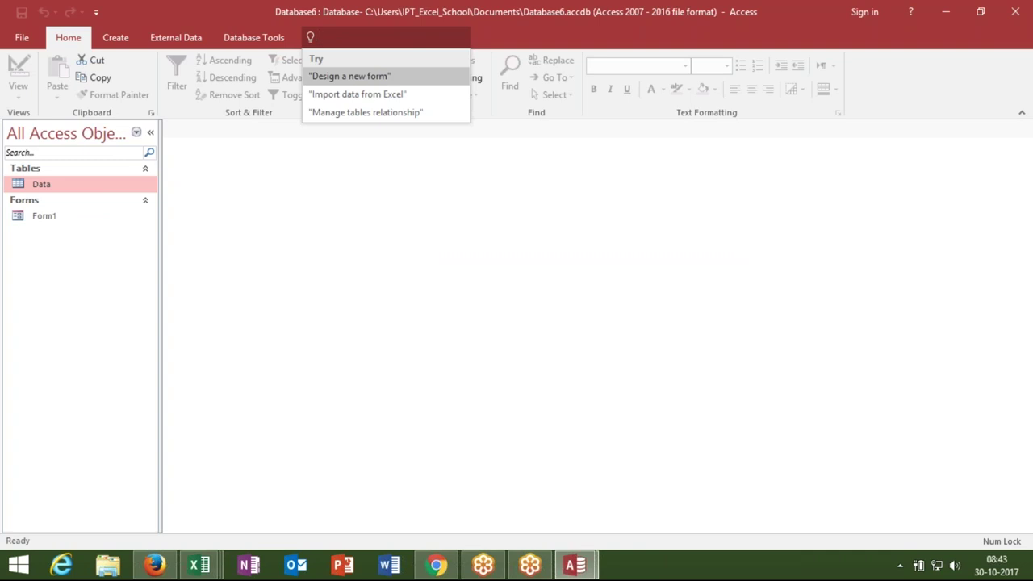
Step: Search Tell me for "dlookup" and open the DLookup Function help article
text(dlooku)
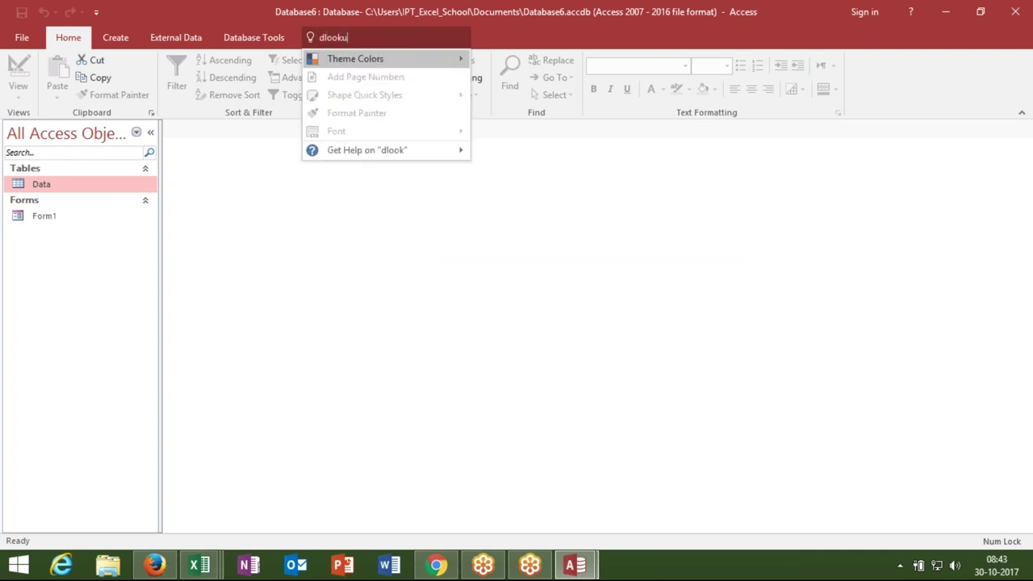
text(p)
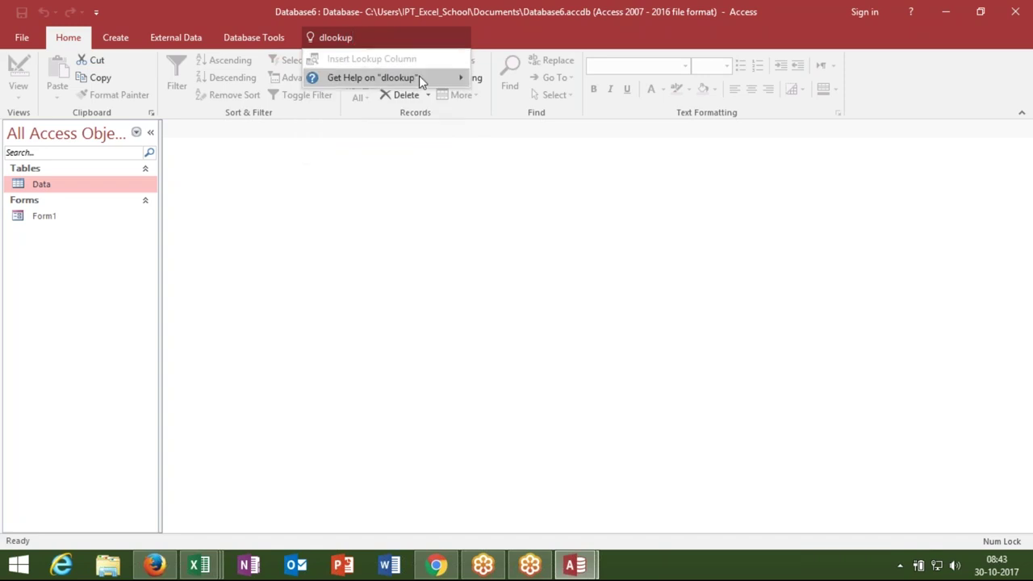
mouse_move(419, 75)
click(489, 85)
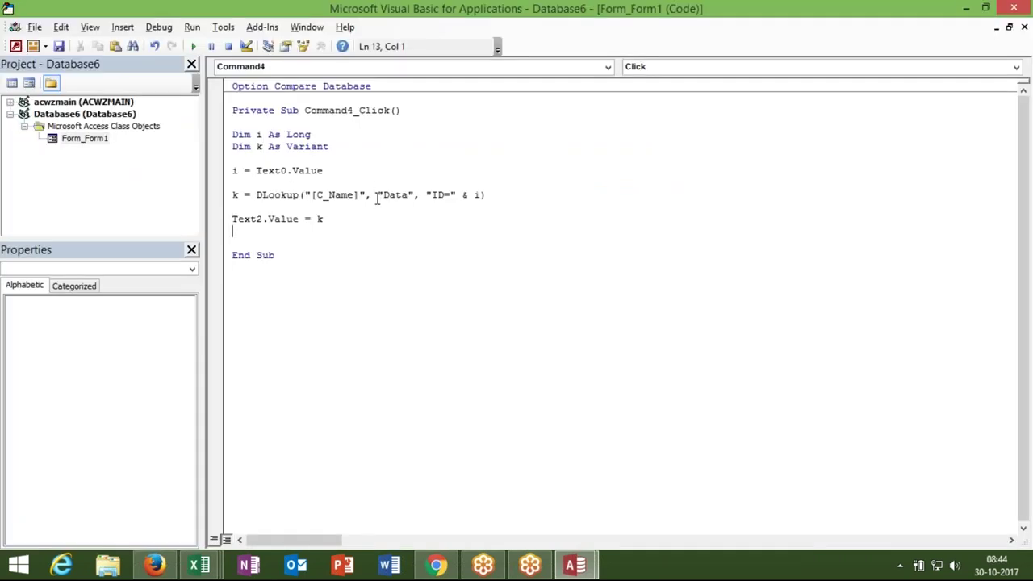
drag(426, 195, 449, 193)
click(450, 193)
text(1)
drag(461, 195, 424, 195)
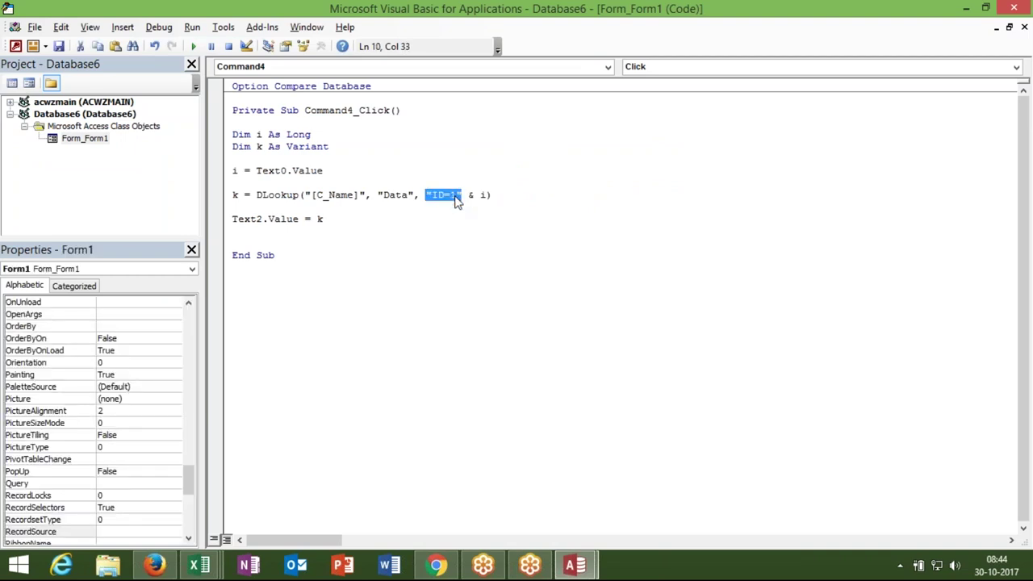
click(456, 196)
key(BackSpace)
double_click(477, 195)
click(452, 196)
text(')
click(461, 196)
drag(460, 196, 420, 193)
key(Delete)
key(ctrl+z)
click(456, 196)
key(BackSpace)
click(471, 216)
drag(425, 195, 481, 195)
click(324, 219)
key(alt+F11)
key(alt+F11)
key(alt+F11)
key(alt+F11)
key(alt+F11)
Step: Highlight the expr and criteria arguments in the DLookup syntax
drag(1017, 232, 1017, 263)
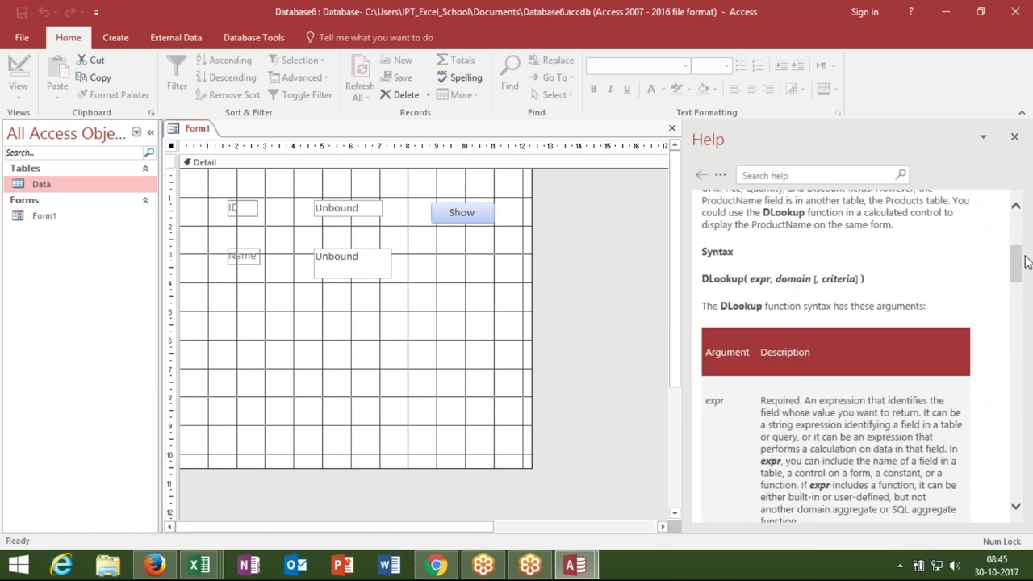
double_click(761, 281)
click(784, 275)
double_click(835, 279)
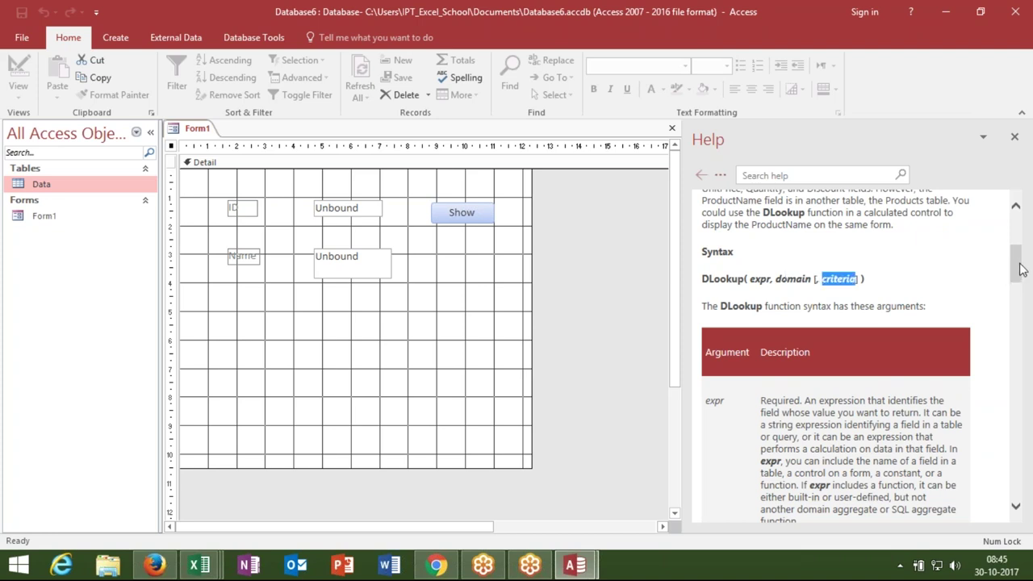
Step: Highlight LastName, Employees and the [EmployeeID] = 1 criterion in the first example
drag(1019, 269, 1028, 351)
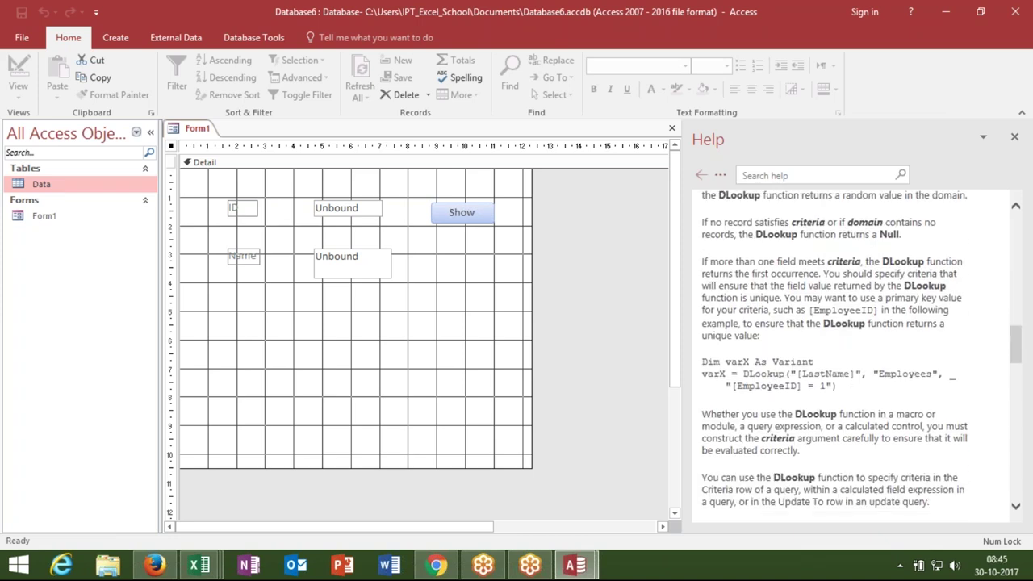
double_click(803, 374)
double_click(903, 374)
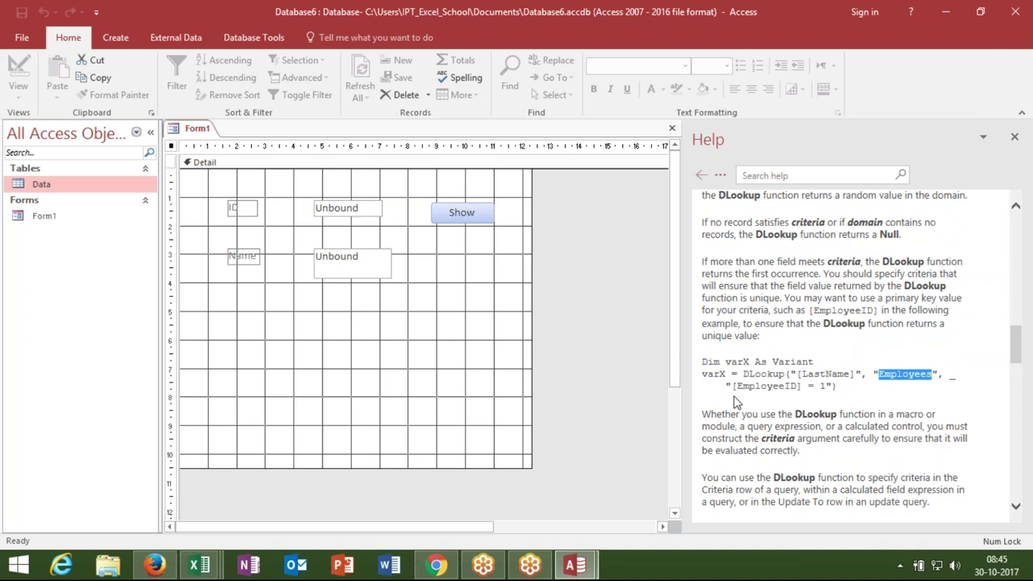
double_click(772, 385)
drag(772, 385, 826, 386)
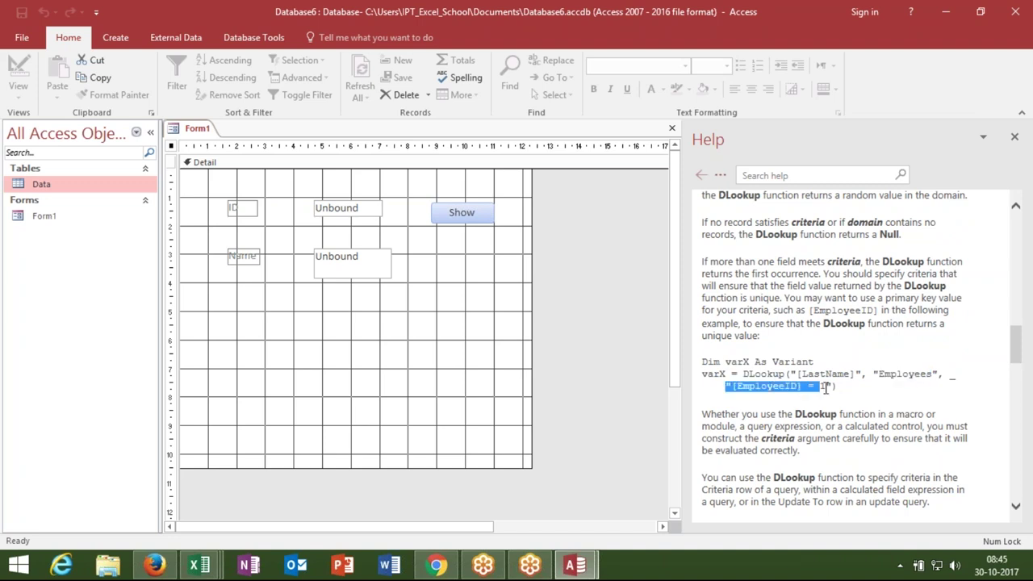
Step: Scroll to the ProductName example and highlight [ProductName] and Products
drag(1015, 346, 1025, 386)
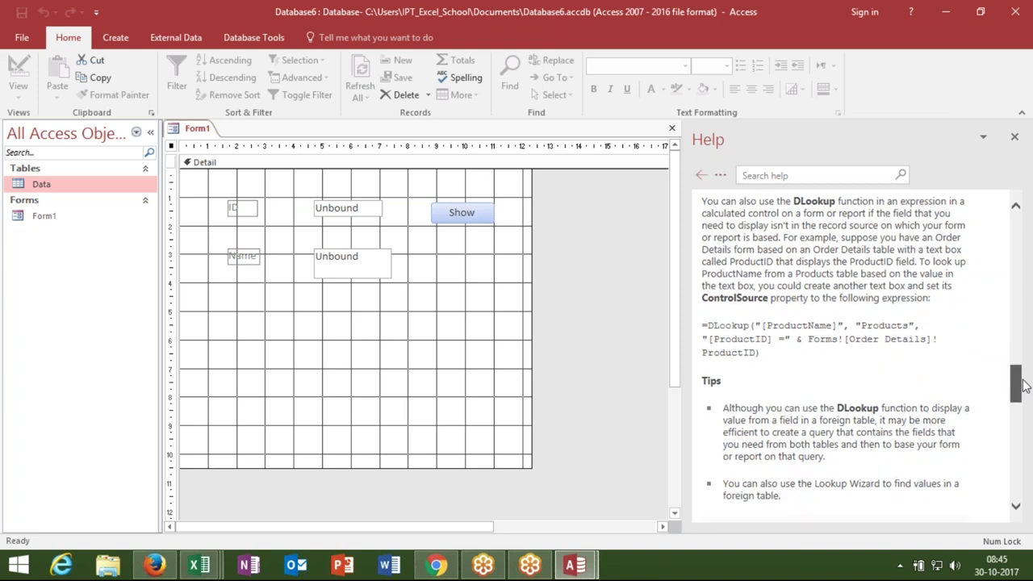
drag(1025, 385, 1025, 384)
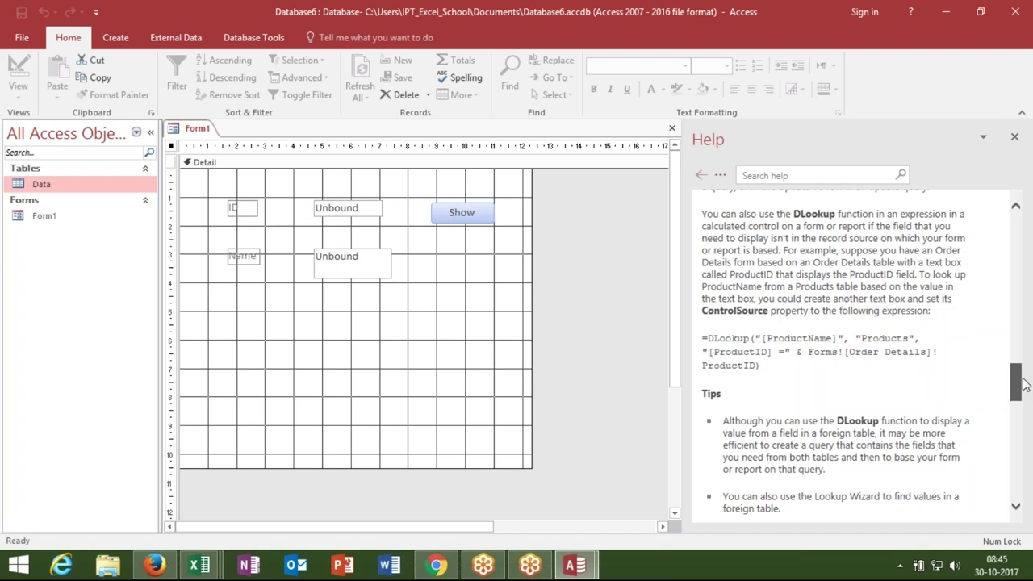
mouse_move(1025, 384)
mouse_down()
mouse_move(1031, 494)
mouse_move(1023, 403)
mouse_move(1021, 475)
mouse_up()
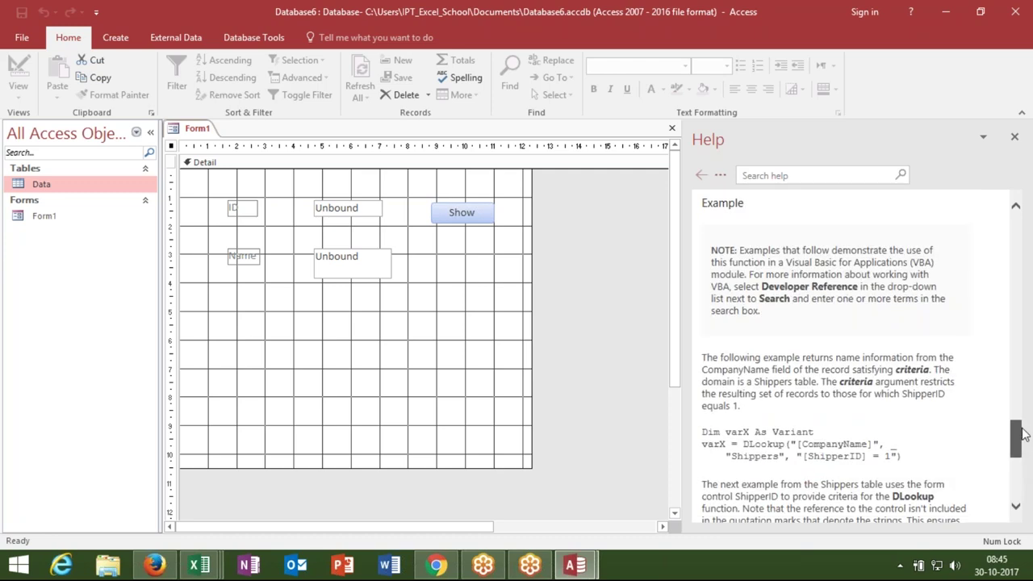
drag(1021, 474, 1023, 384)
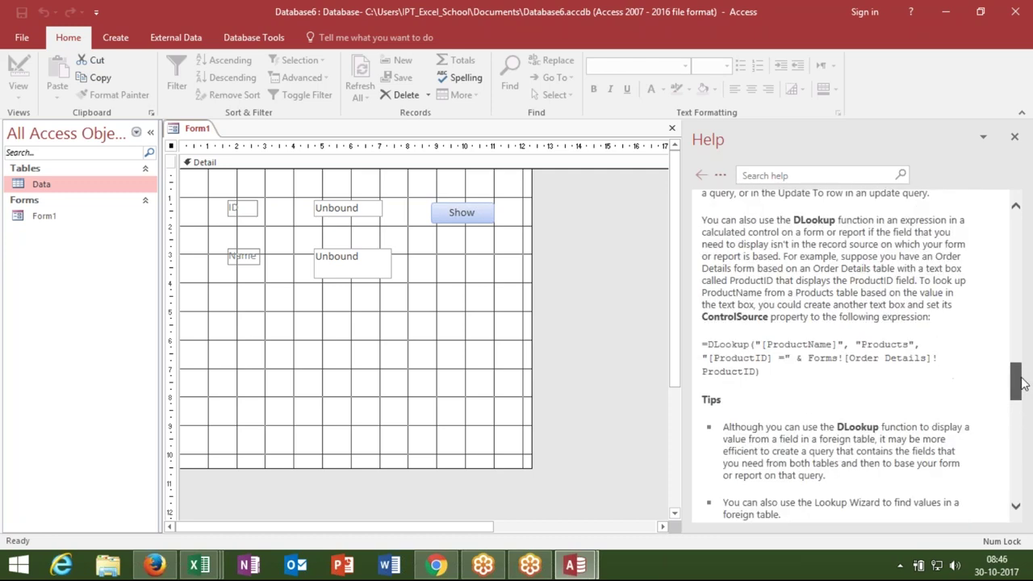
drag(707, 345, 767, 358)
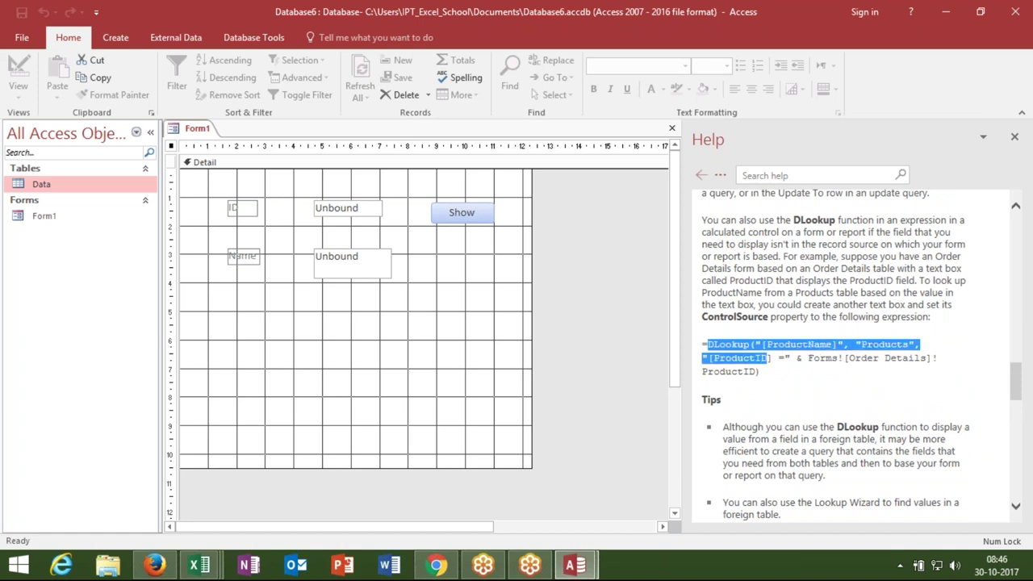
click(781, 342)
double_click(799, 345)
click(885, 345)
double_click(885, 345)
click(885, 345)
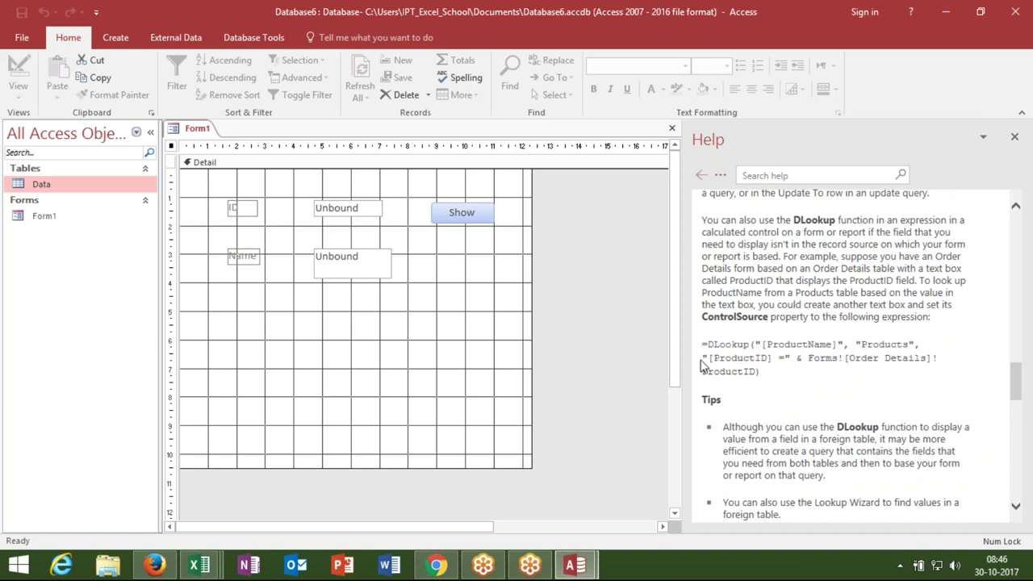
Step: Highlight the [ProductID] = criterion and its Forms control reference
drag(701, 360, 802, 360)
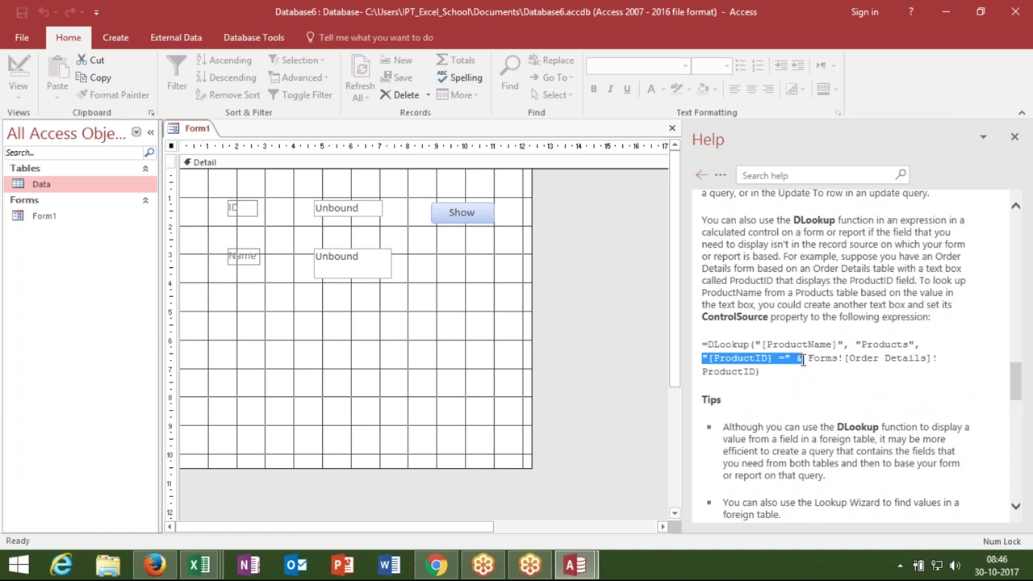
double_click(816, 360)
drag(817, 360, 756, 377)
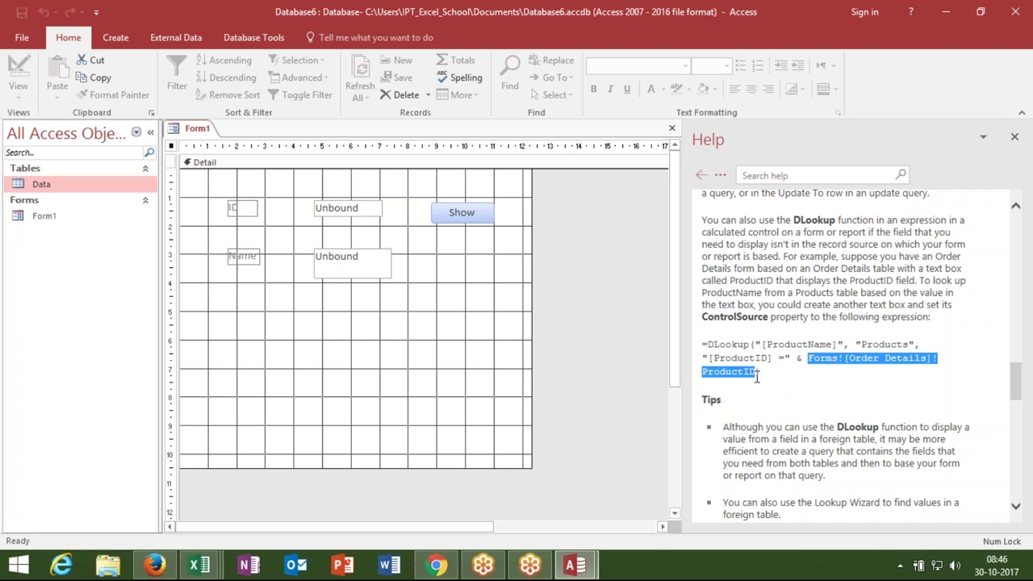
click(781, 360)
mouse_move(765, 360)
mouse_down()
mouse_move(807, 359)
mouse_move(704, 352)
mouse_up()
click(809, 359)
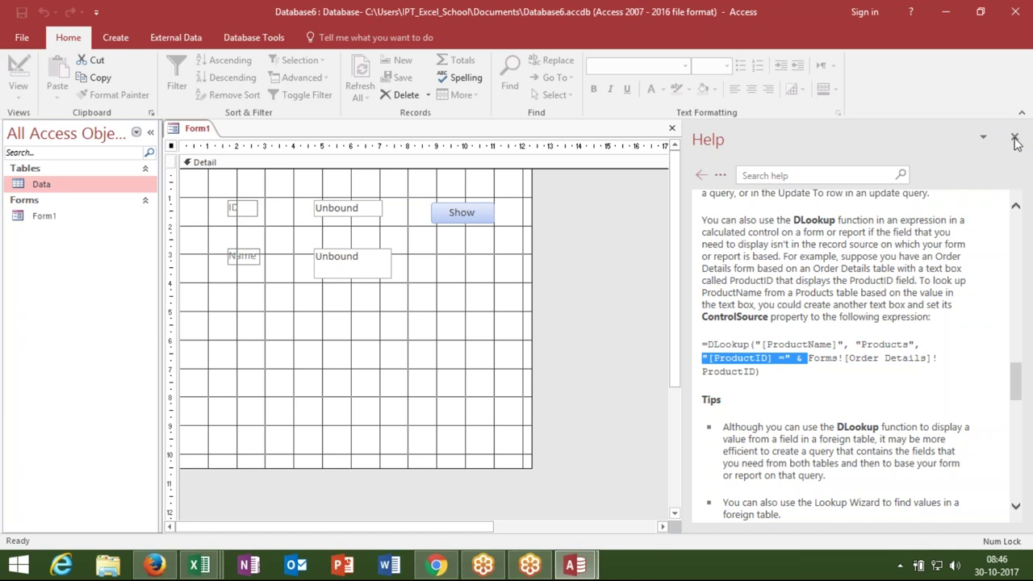
Step: Close the DLookup help, save and close Form1's design, then put Access away
click(1015, 140)
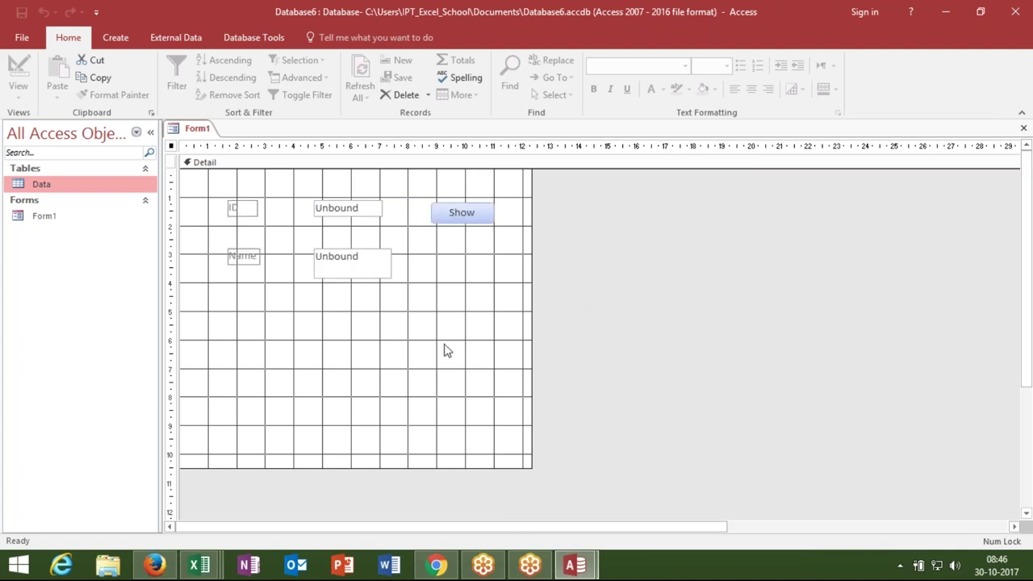
click(1023, 131)
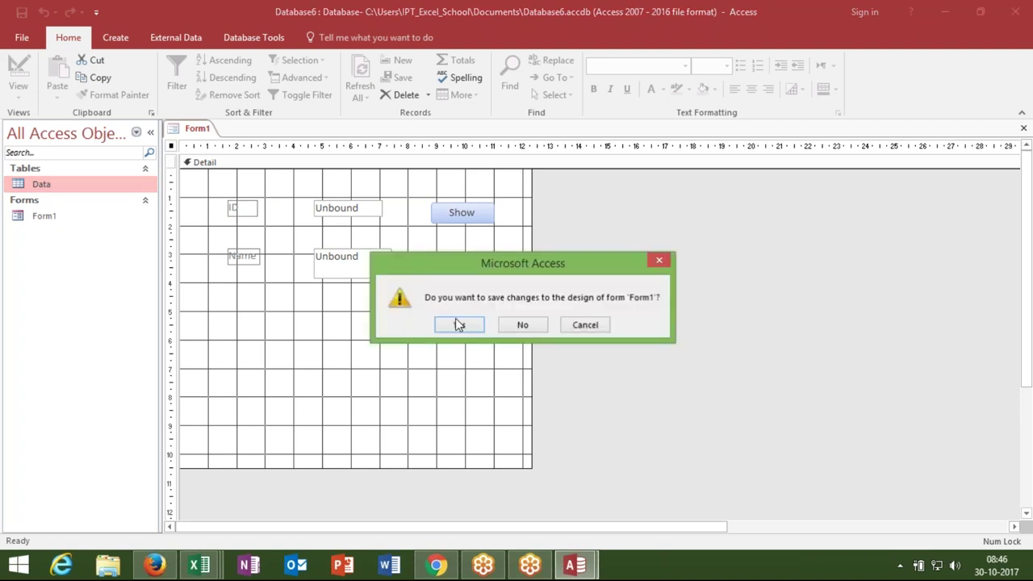
click(455, 319)
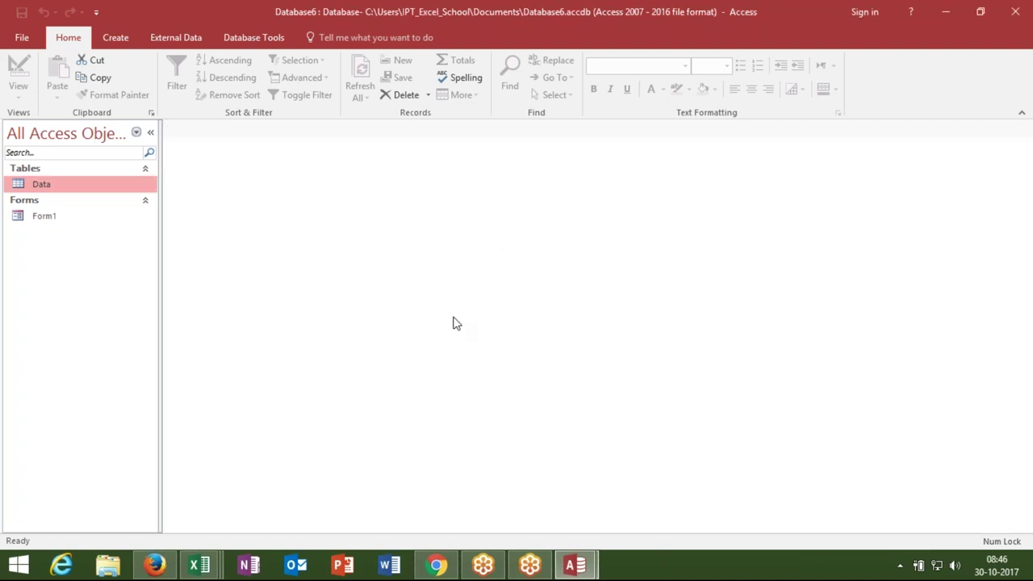
key(alt+F4)
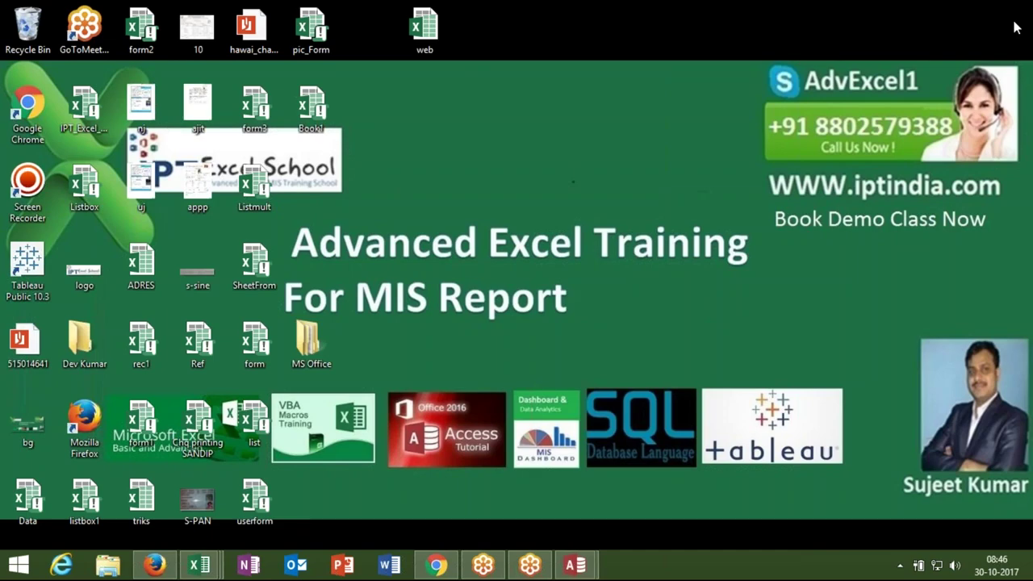